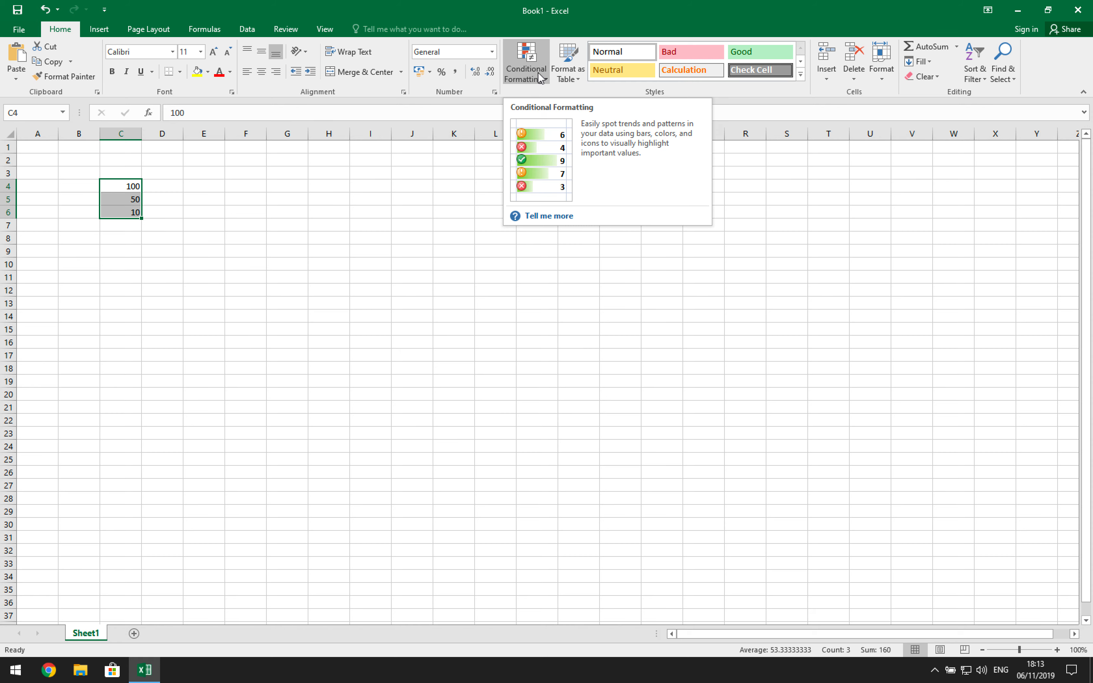
- Add a Between highlight rule for values 0 to 40 with a custom solid red fill
click(525, 85)
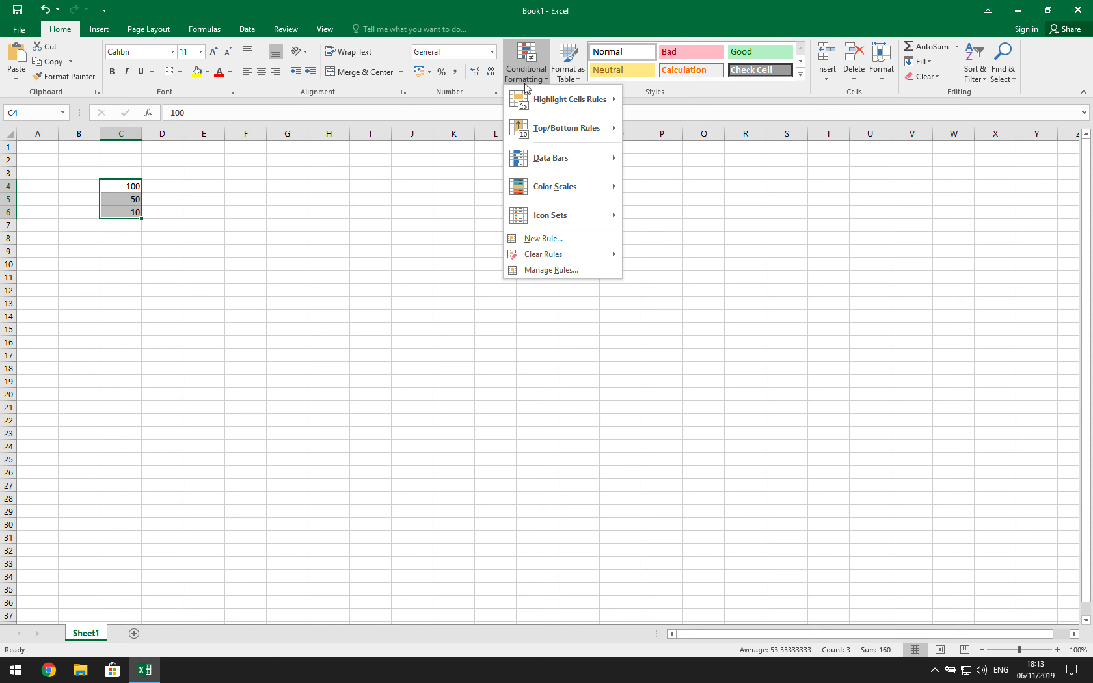
mouse_move(536, 107)
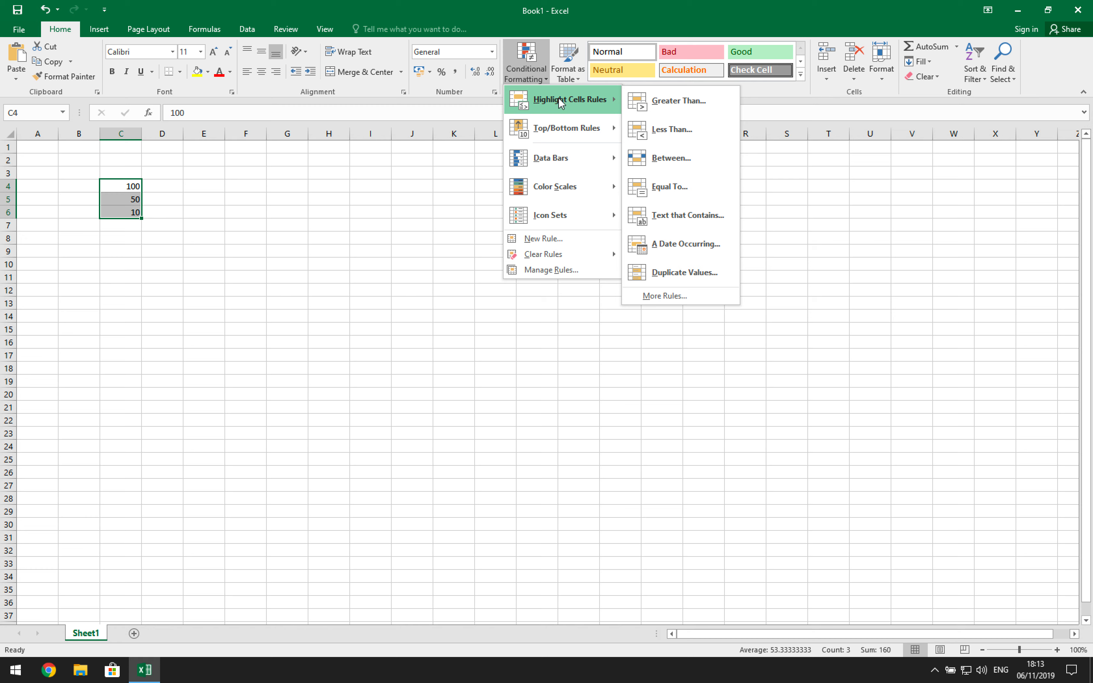
click(671, 158)
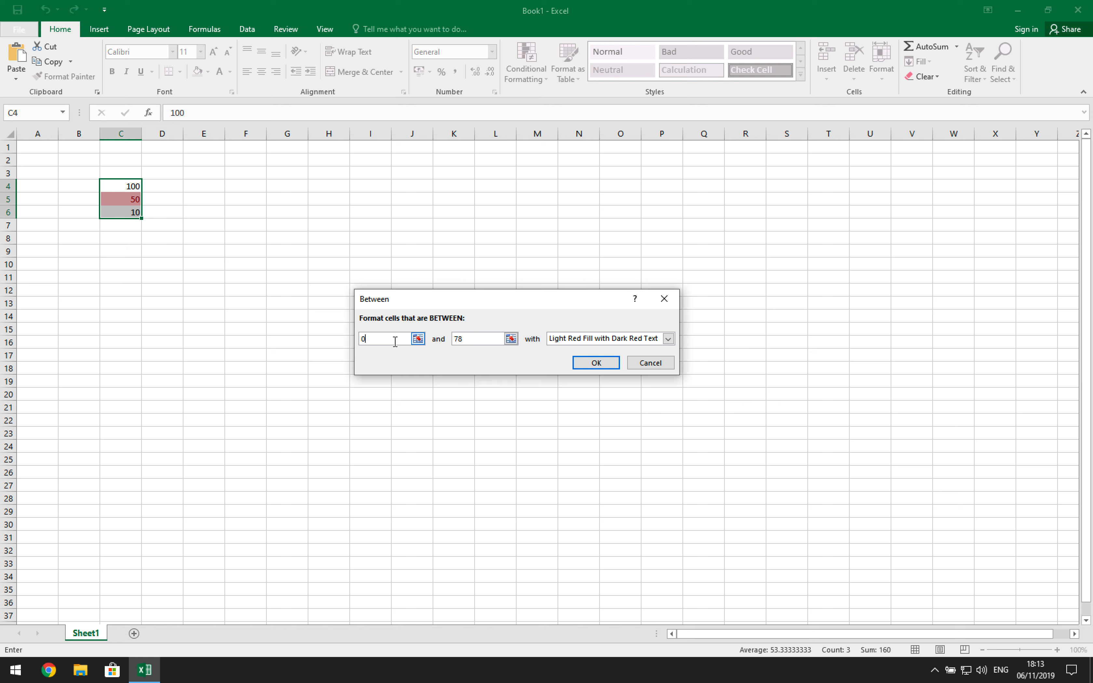
text(0)
key(Tab)
text(40)
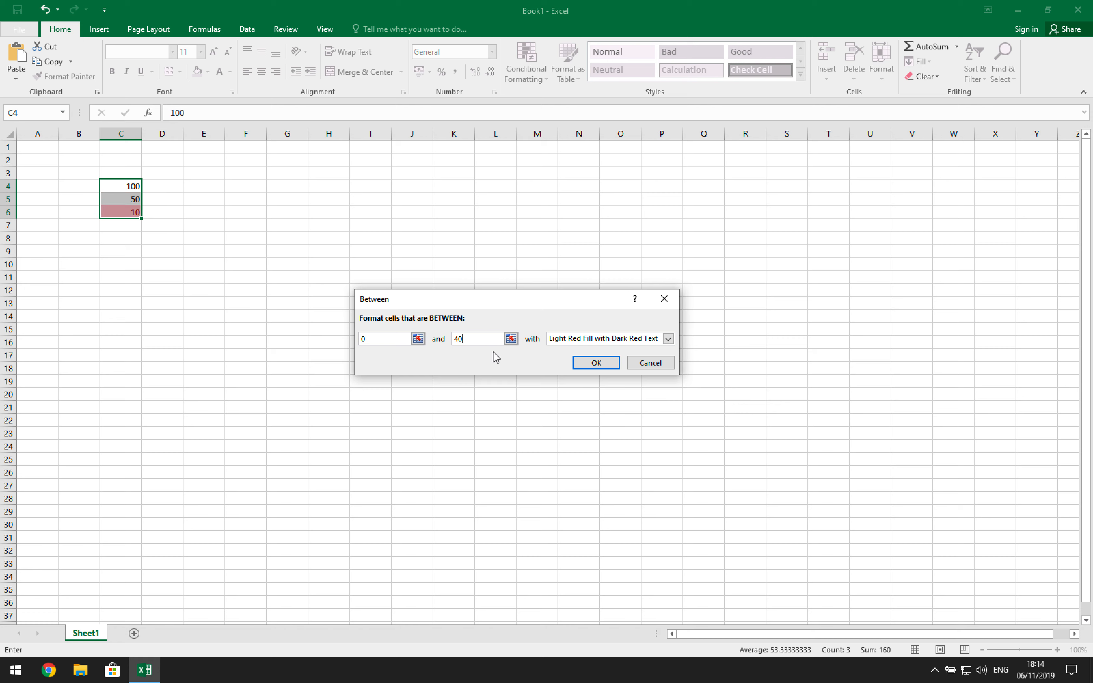
click(668, 339)
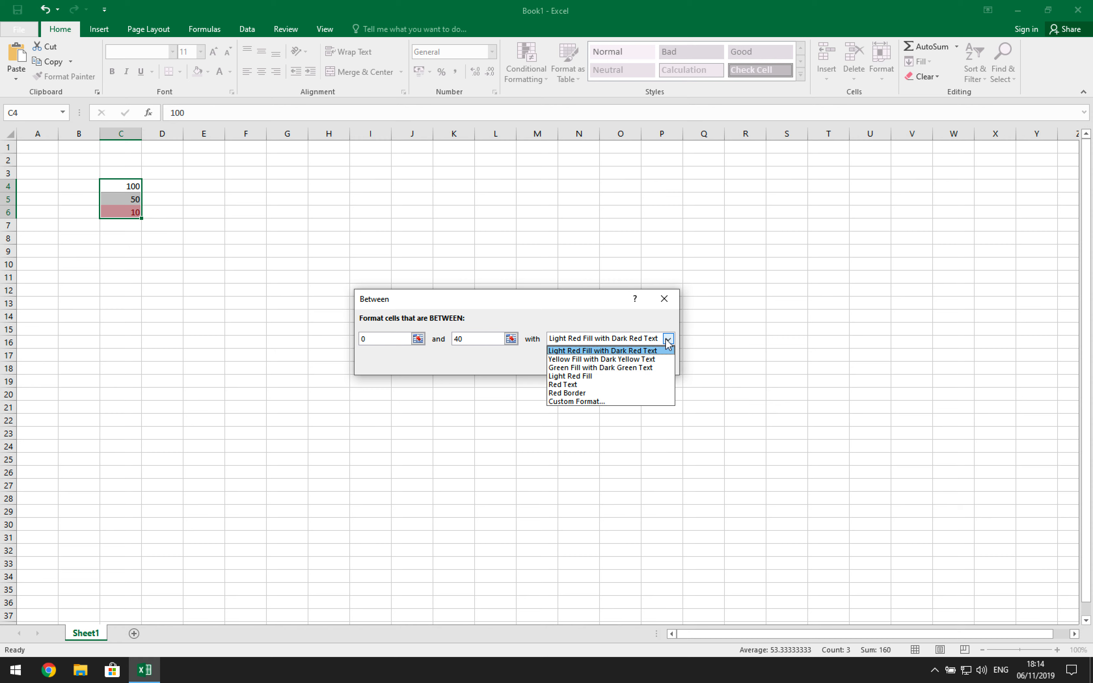
click(588, 402)
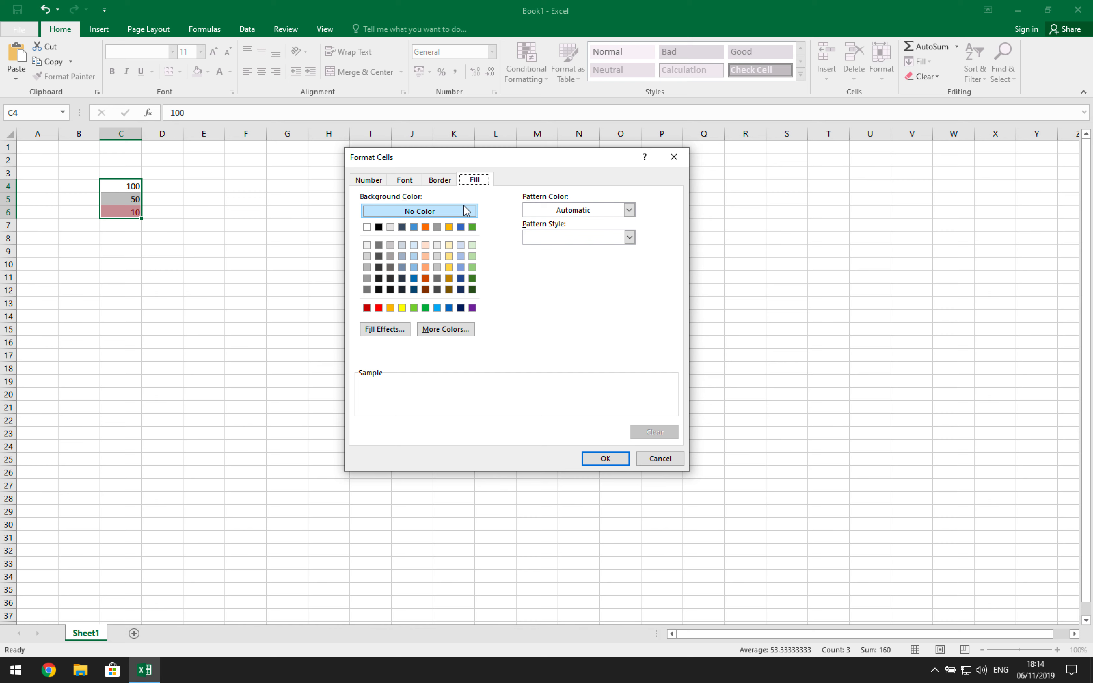
click(379, 309)
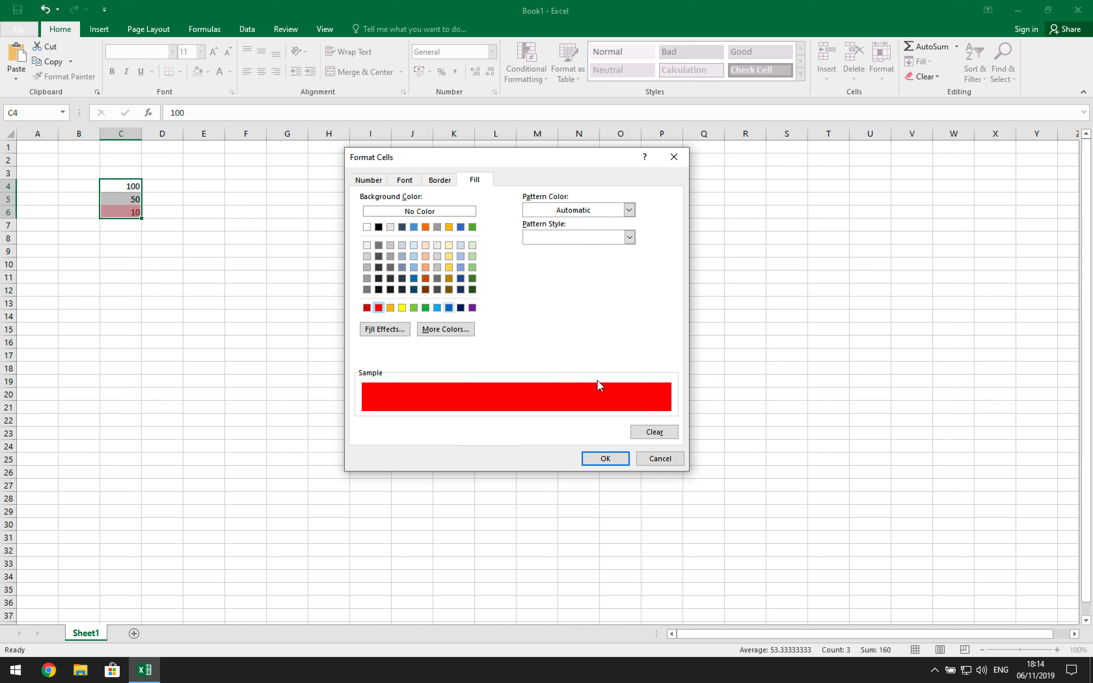
click(598, 460)
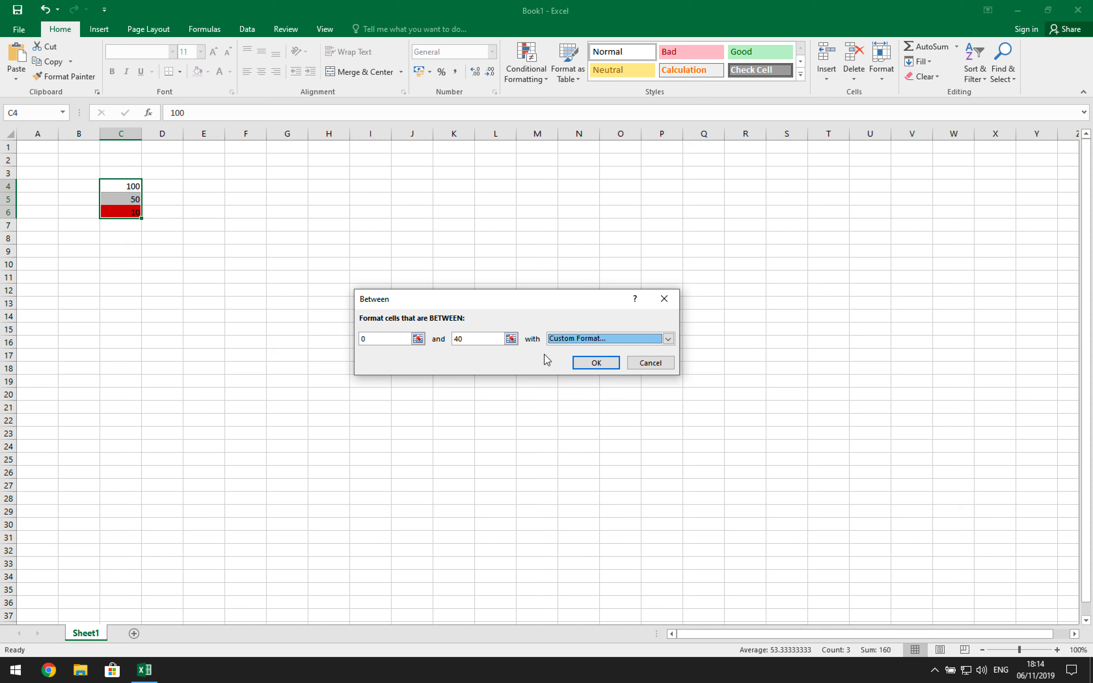
click(586, 364)
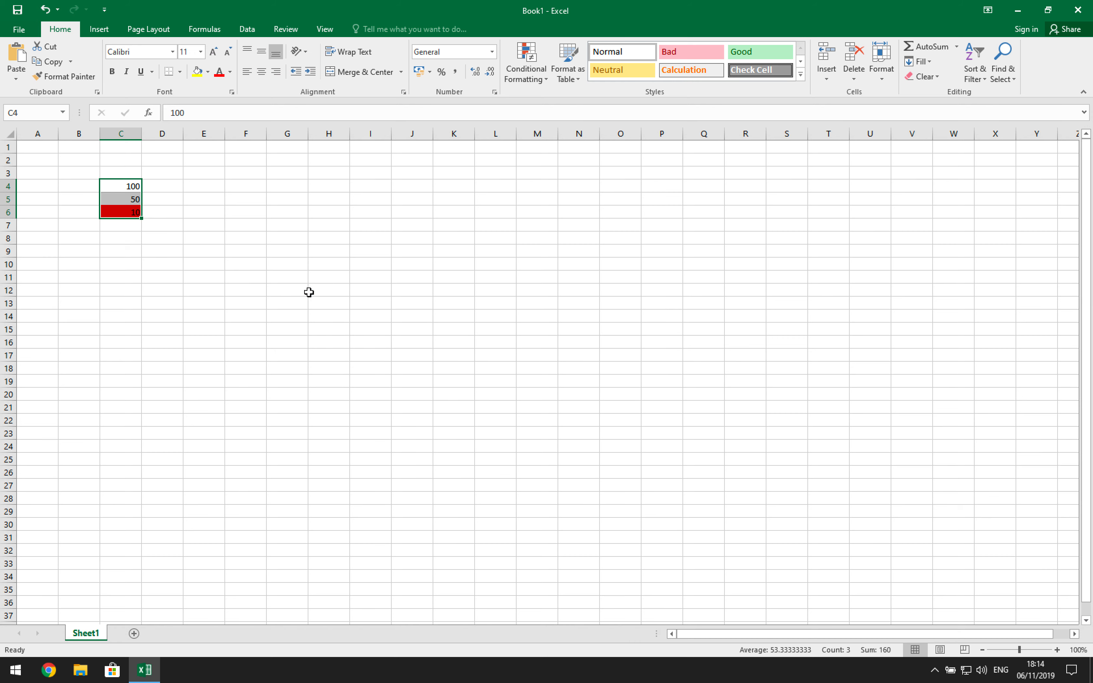
- Add a second Between rule for values 41 to 70 with a custom orange fill
click(534, 69)
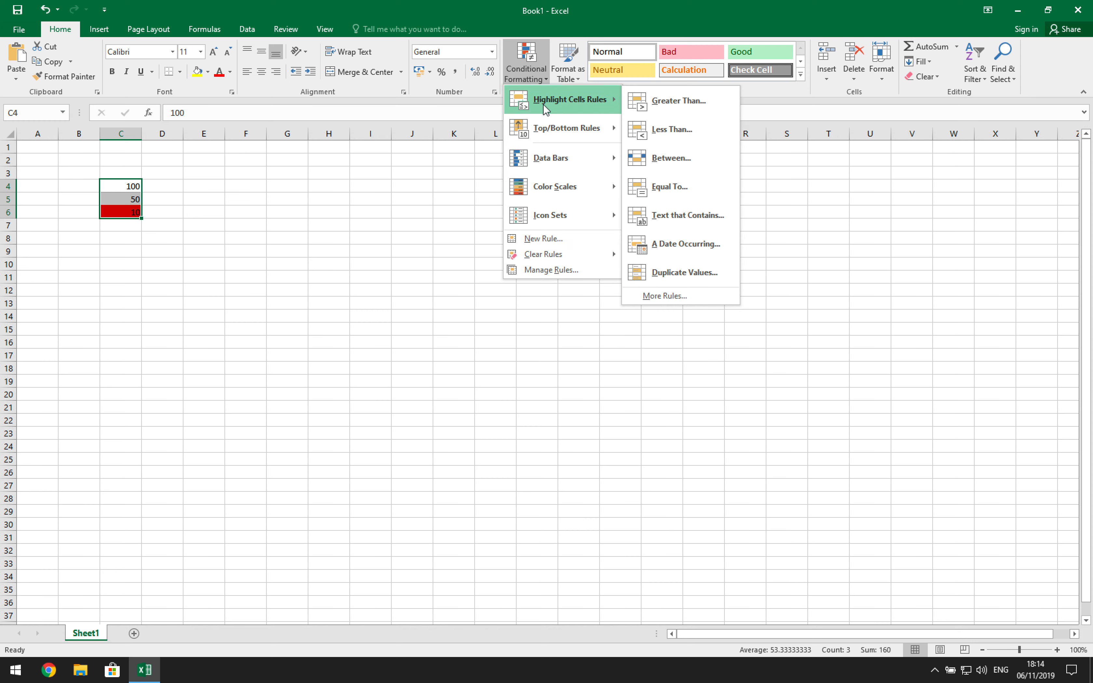
click(673, 159)
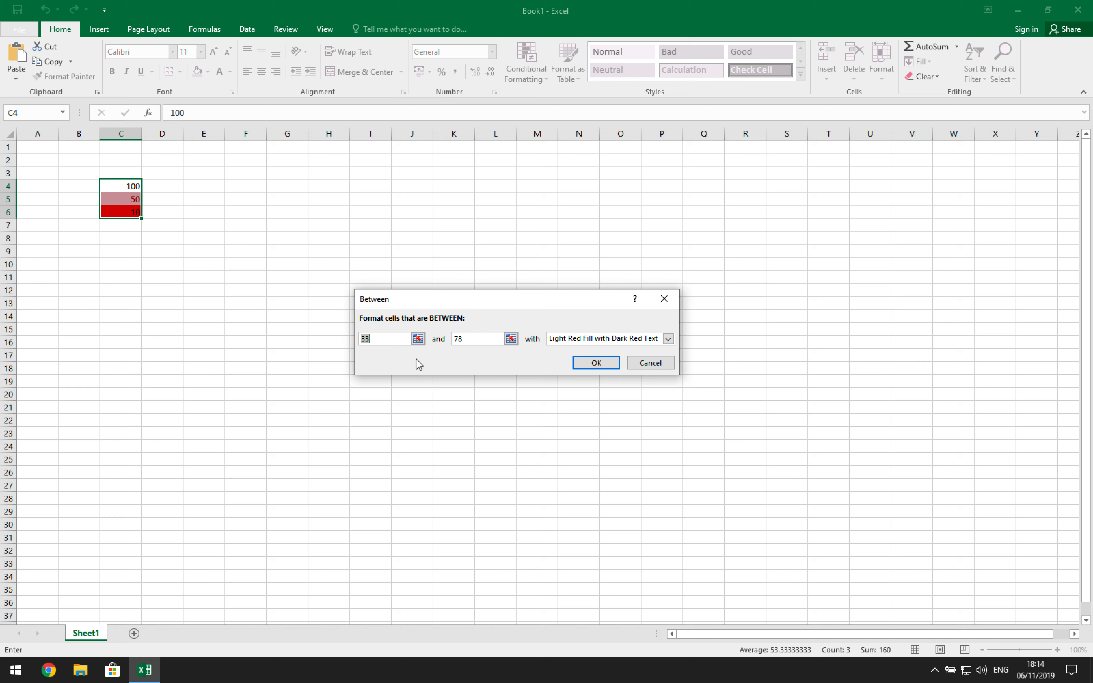
text(41)
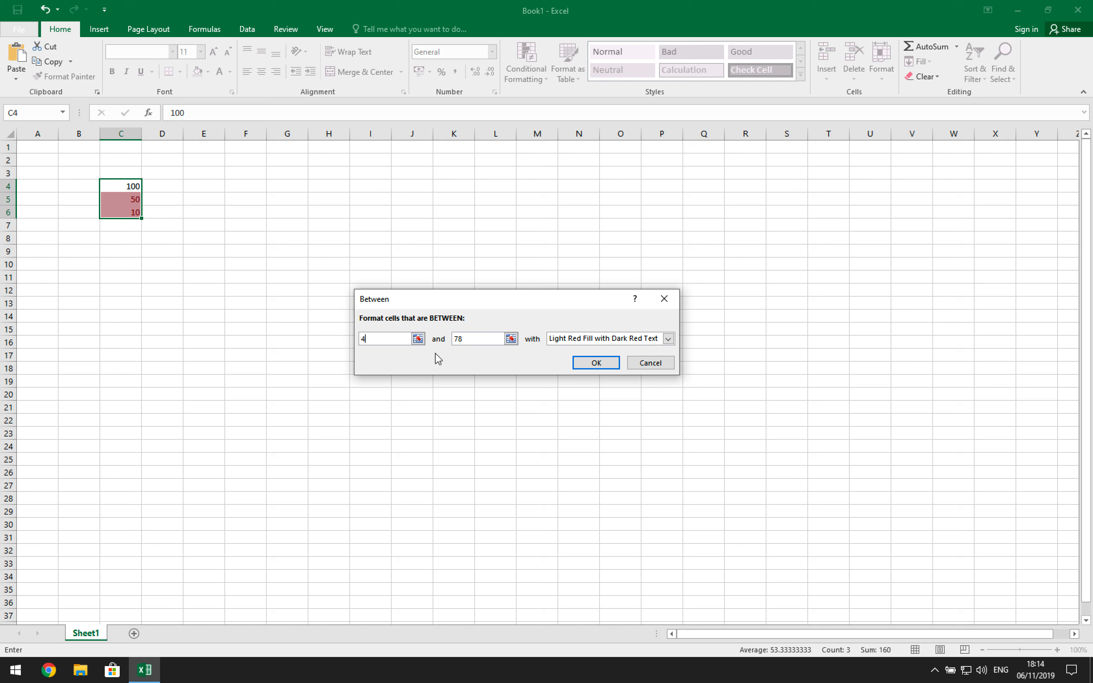
click(465, 340)
key(BackSpace)
text(0)
click(668, 339)
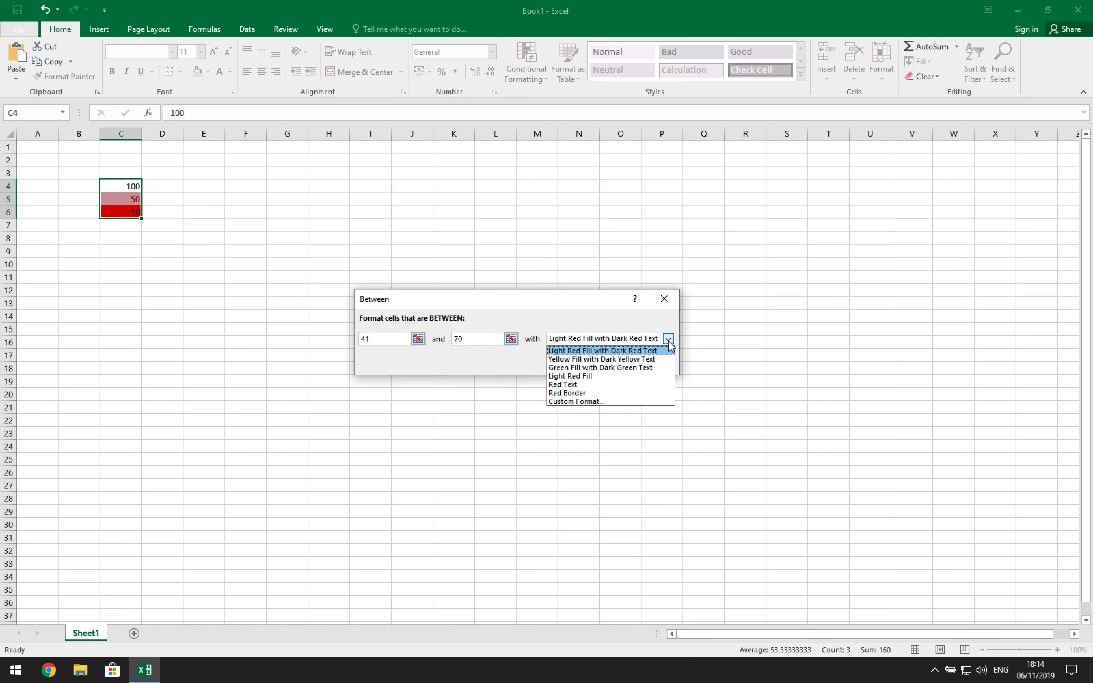
click(604, 404)
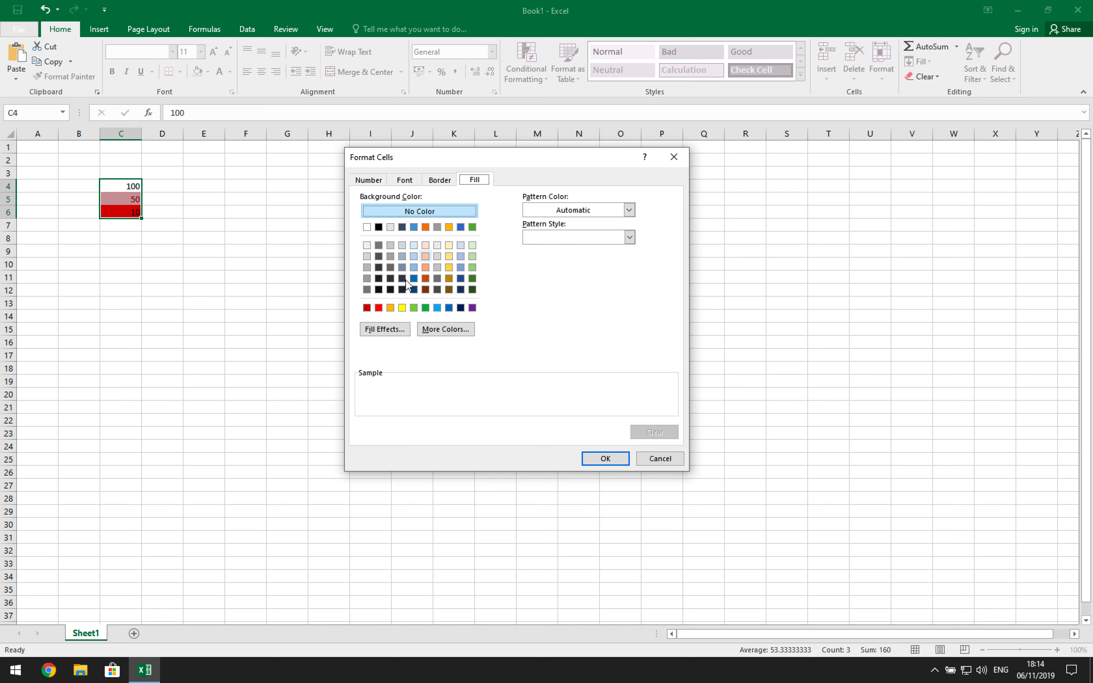
click(390, 307)
click(593, 459)
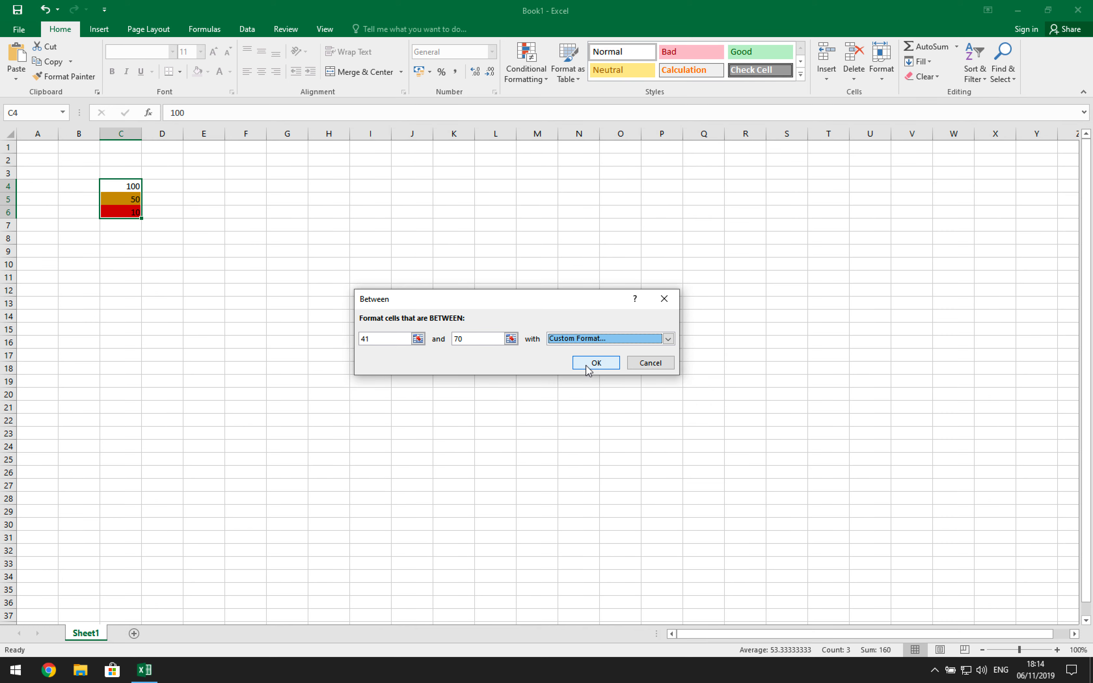
click(589, 364)
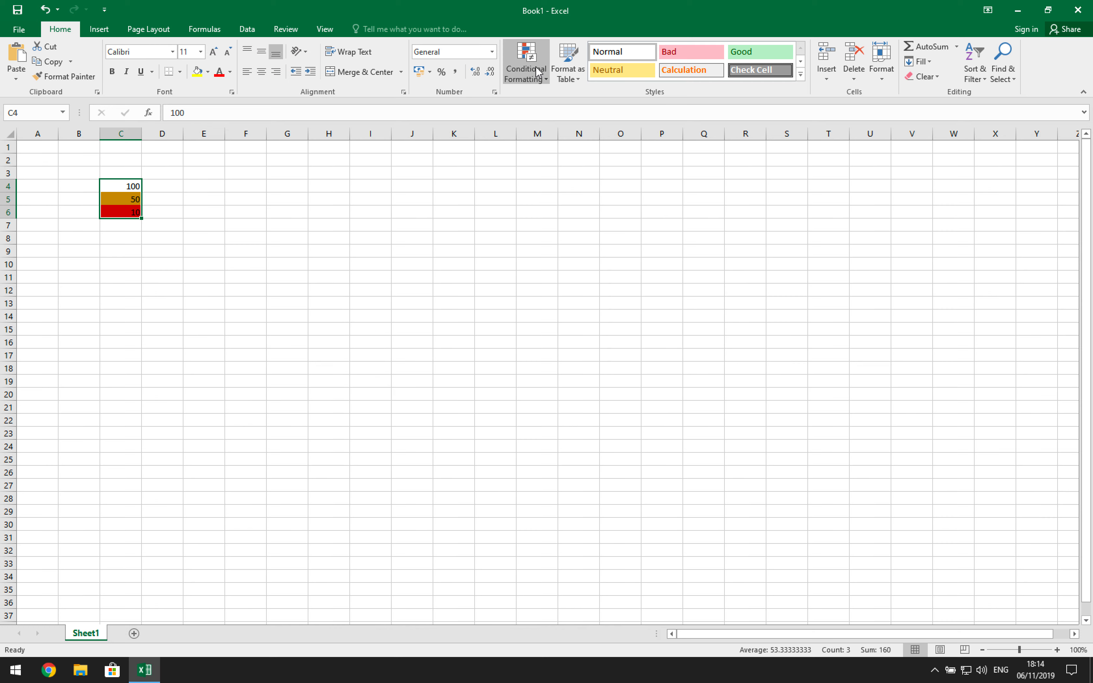
- Add a third Between rule for values 71 to 100 with a custom green fill
click(527, 70)
mouse_move(545, 106)
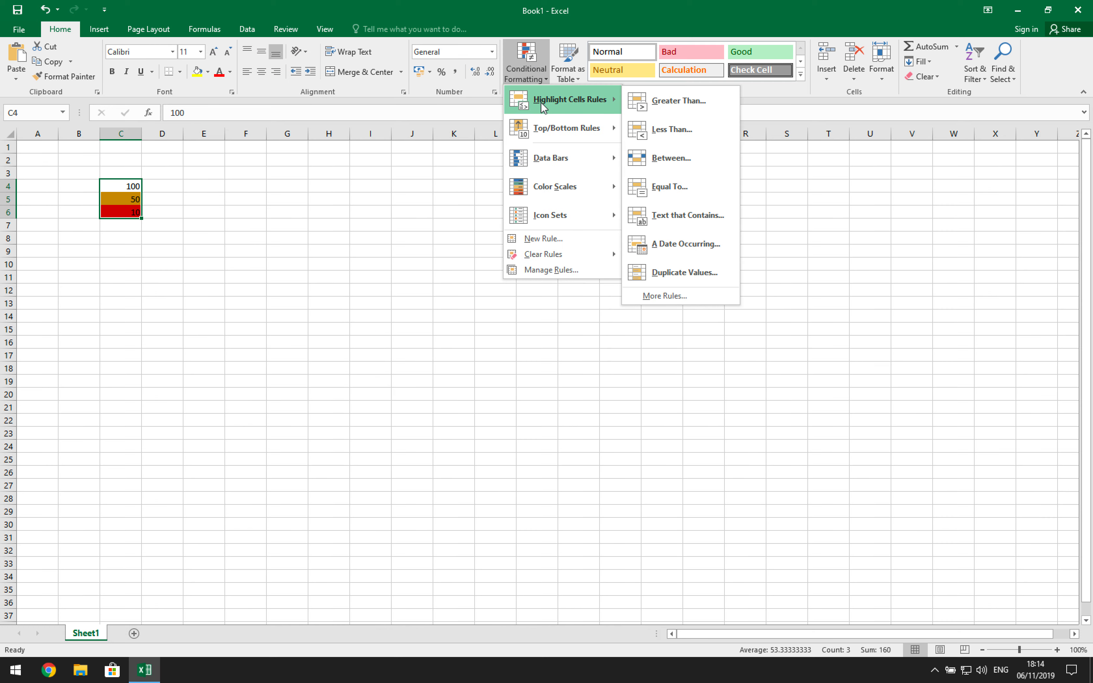
click(691, 165)
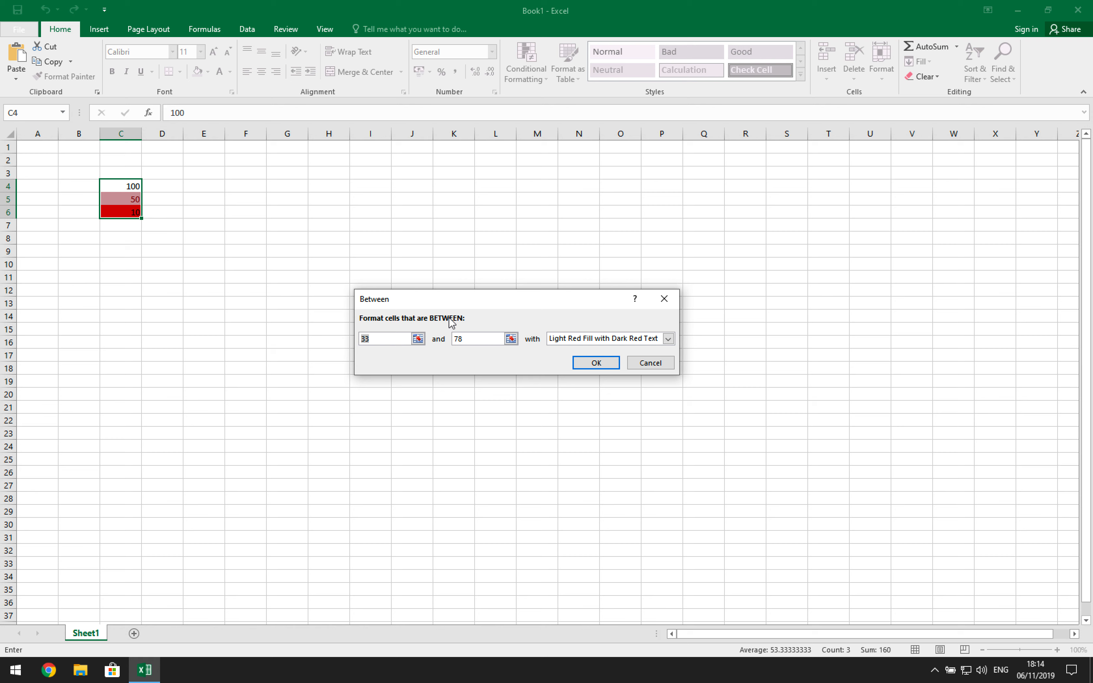
text(7)
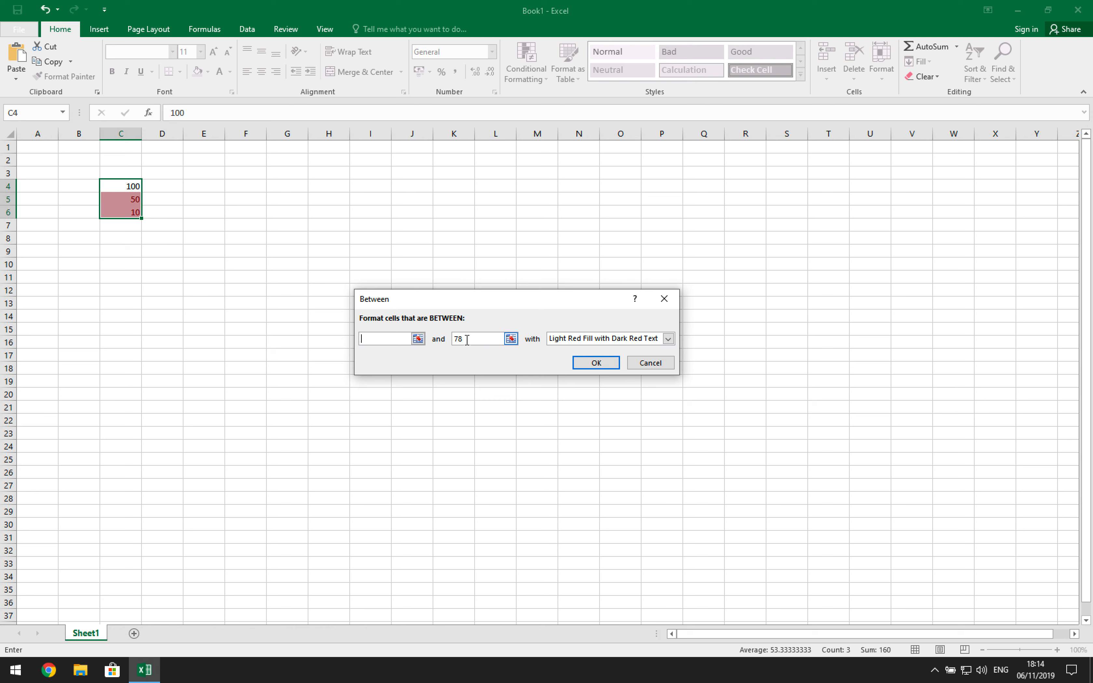
text(1)
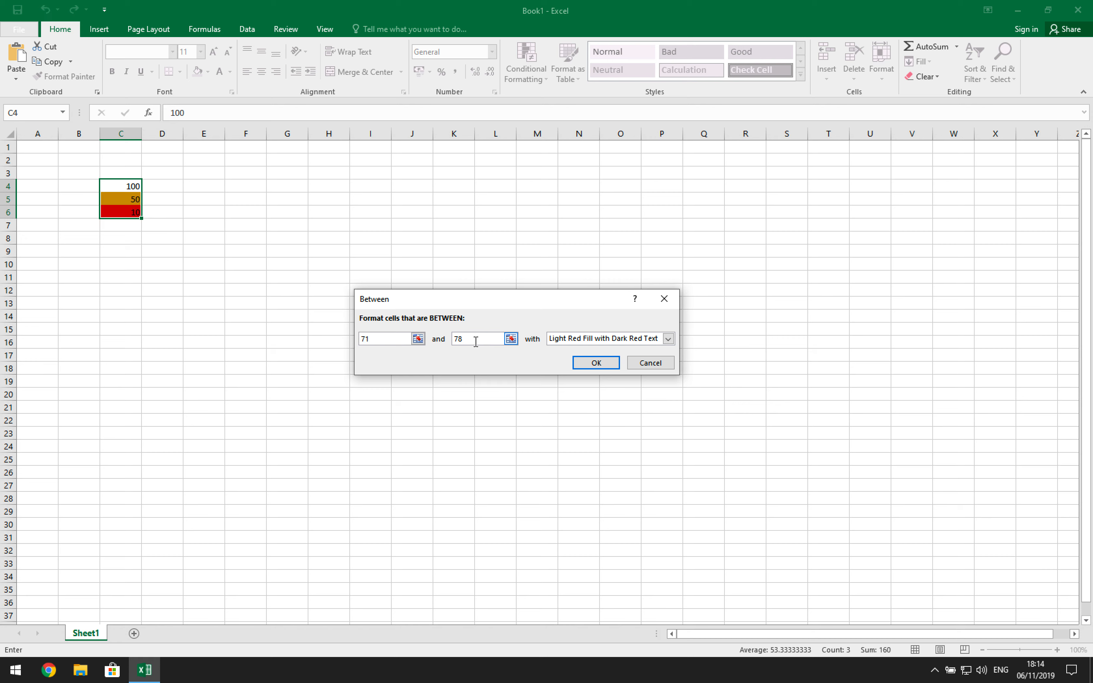
click(475, 342)
key(BackSpace)
text(100)
click(669, 339)
click(587, 402)
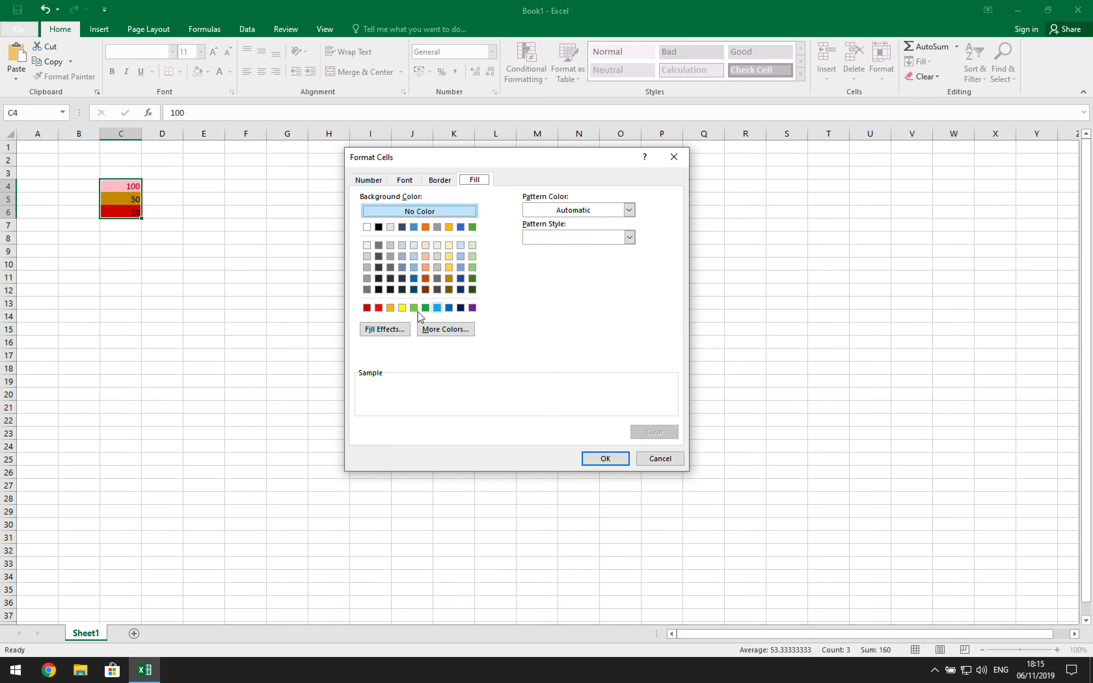
click(414, 308)
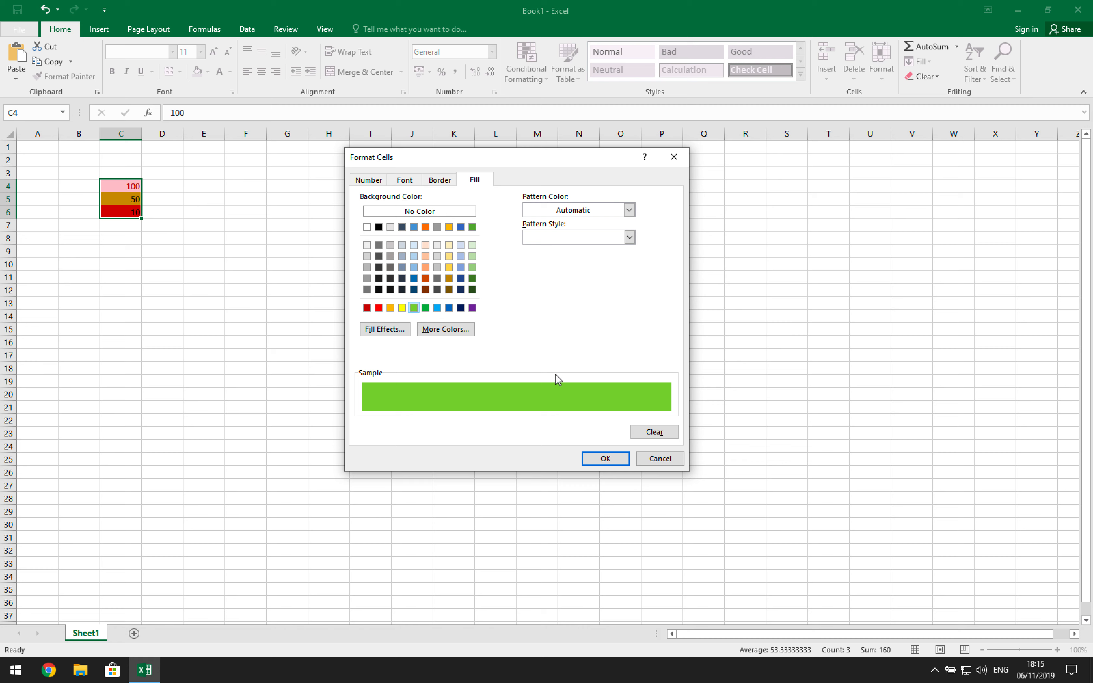
click(607, 459)
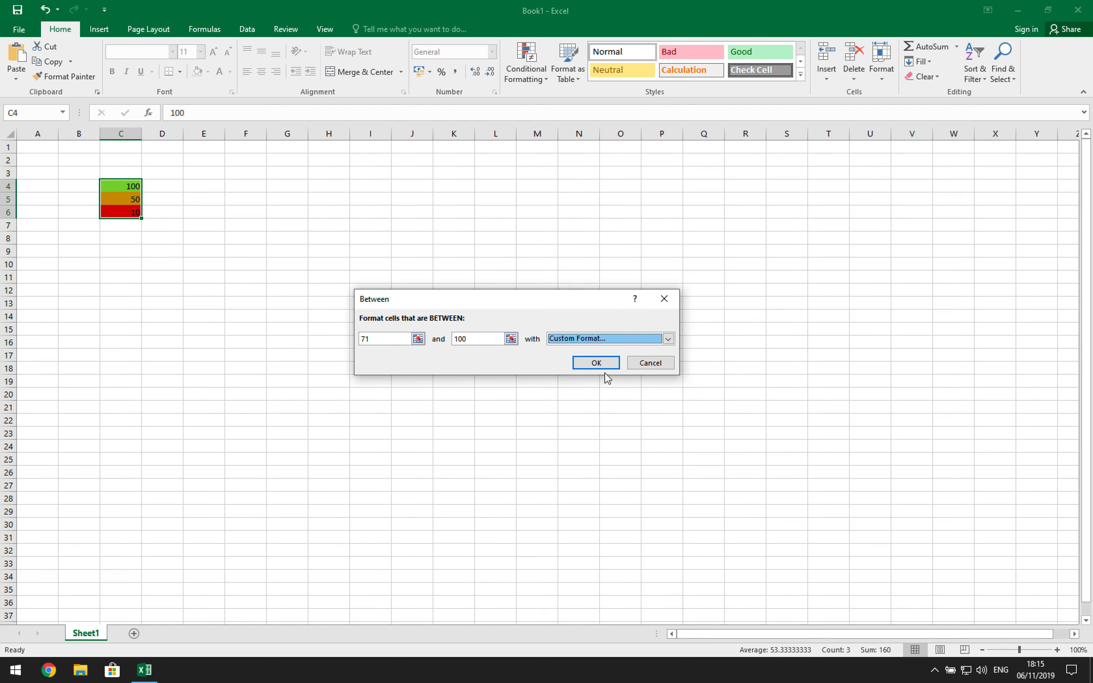
key(Return)
- Change C6 from 10 to 30 and reselect it, confirming it stays red
click(138, 212)
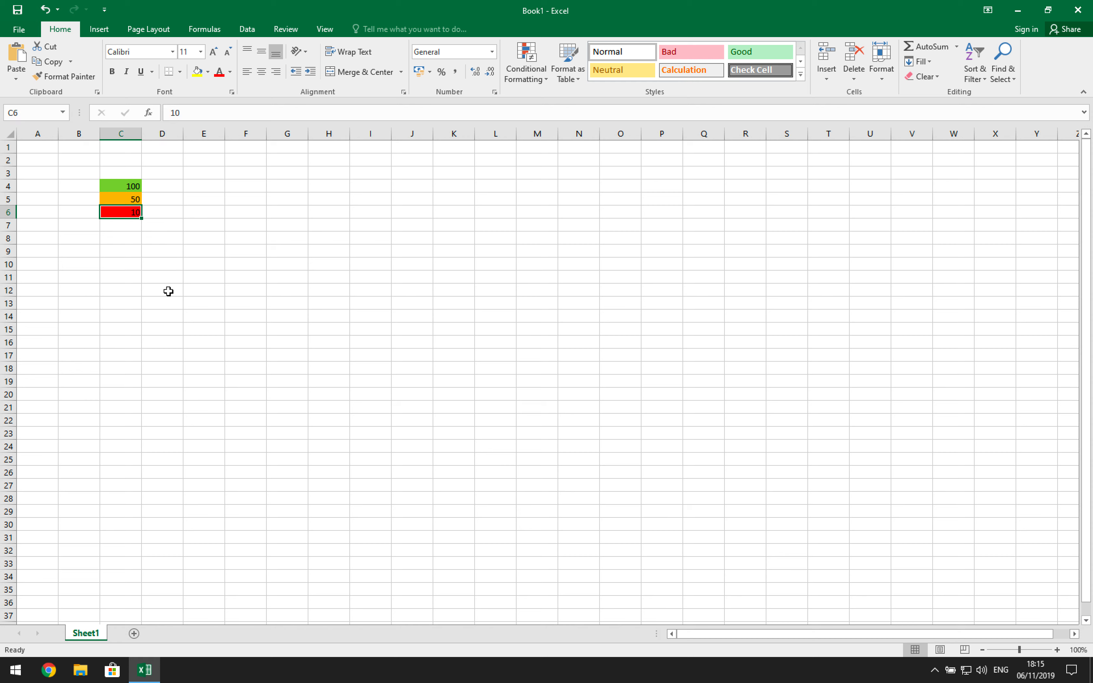
text(3)
key(Return)
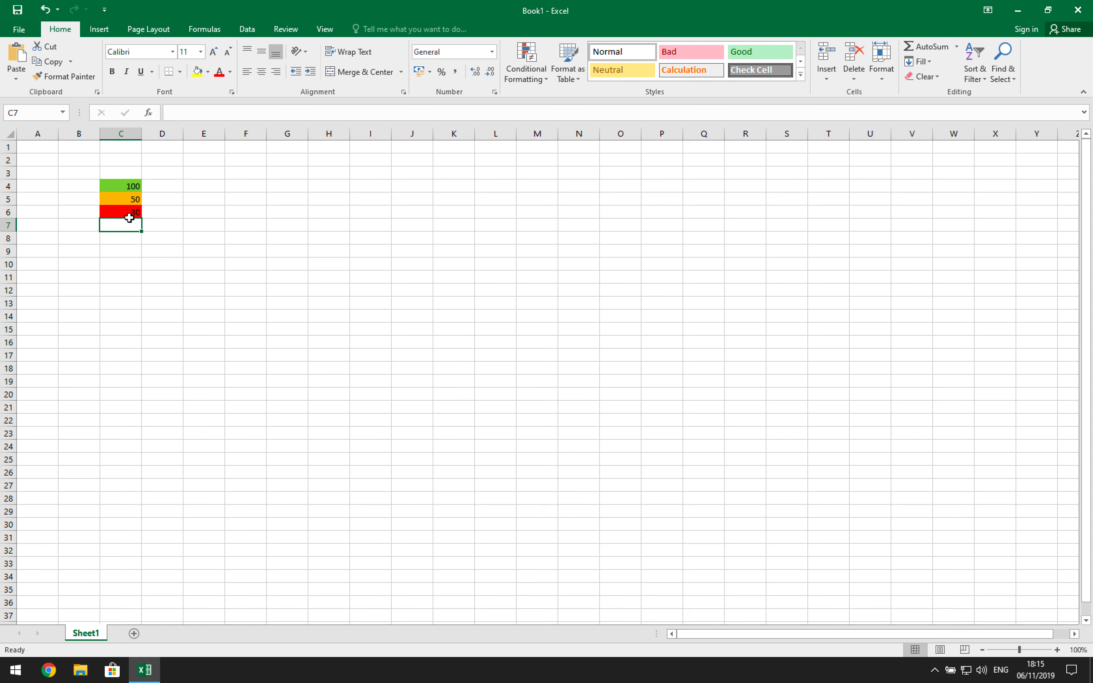
click(120, 213)
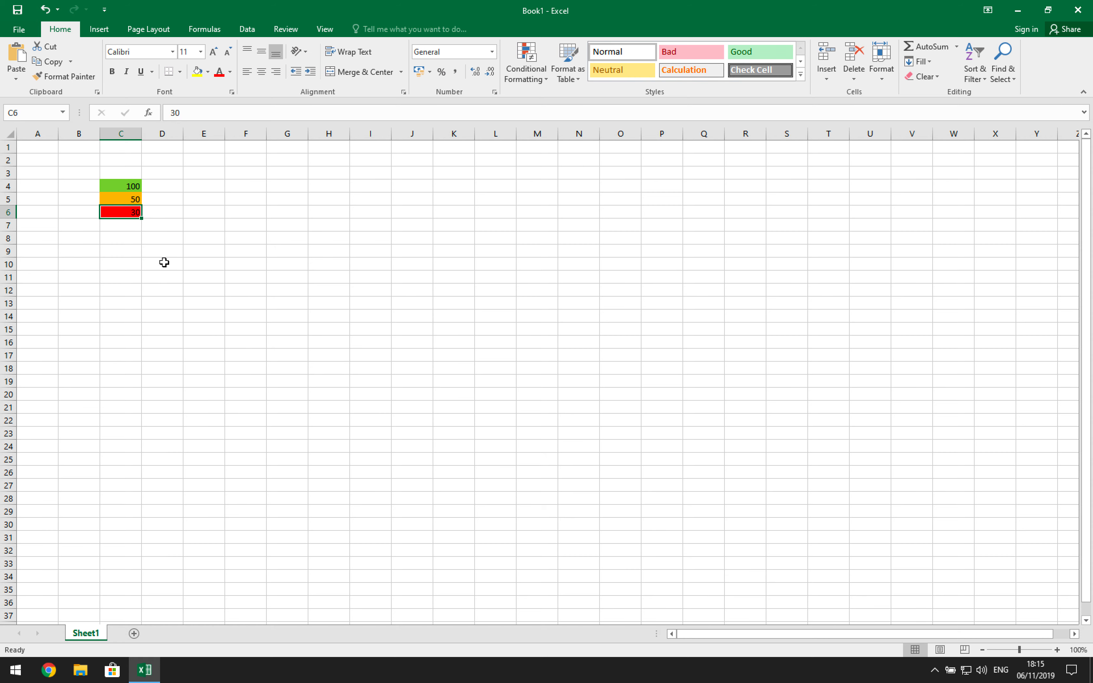
- Enter 85 in C6, then replace it with 35 so its fill turns red
text(85)
key(Return)
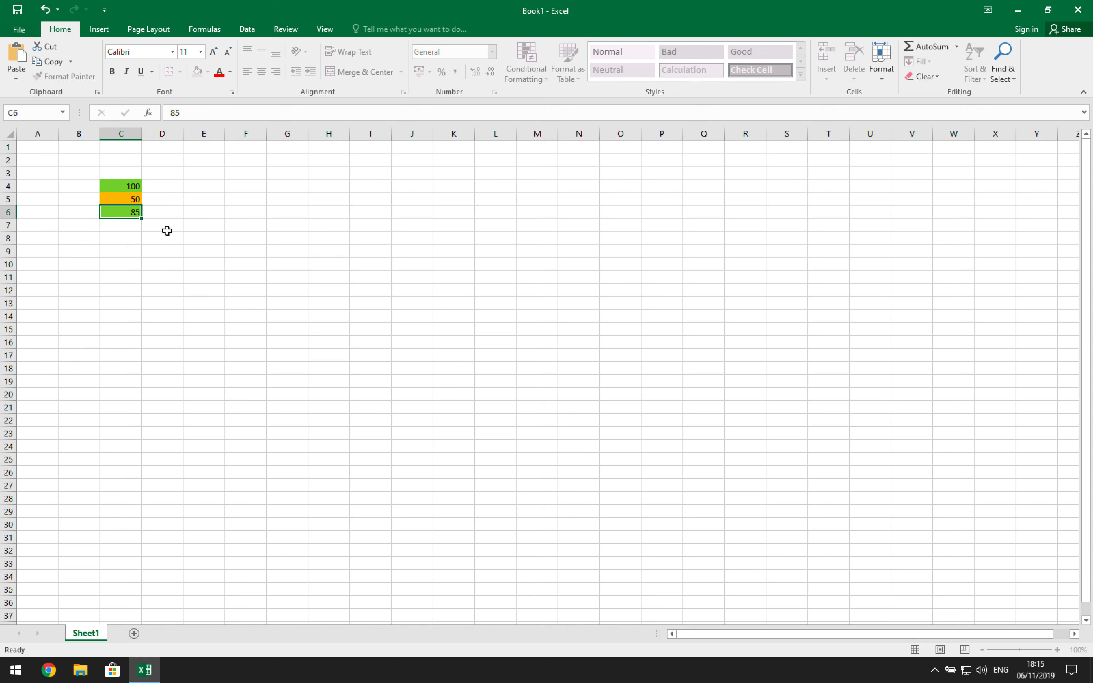
click(123, 213)
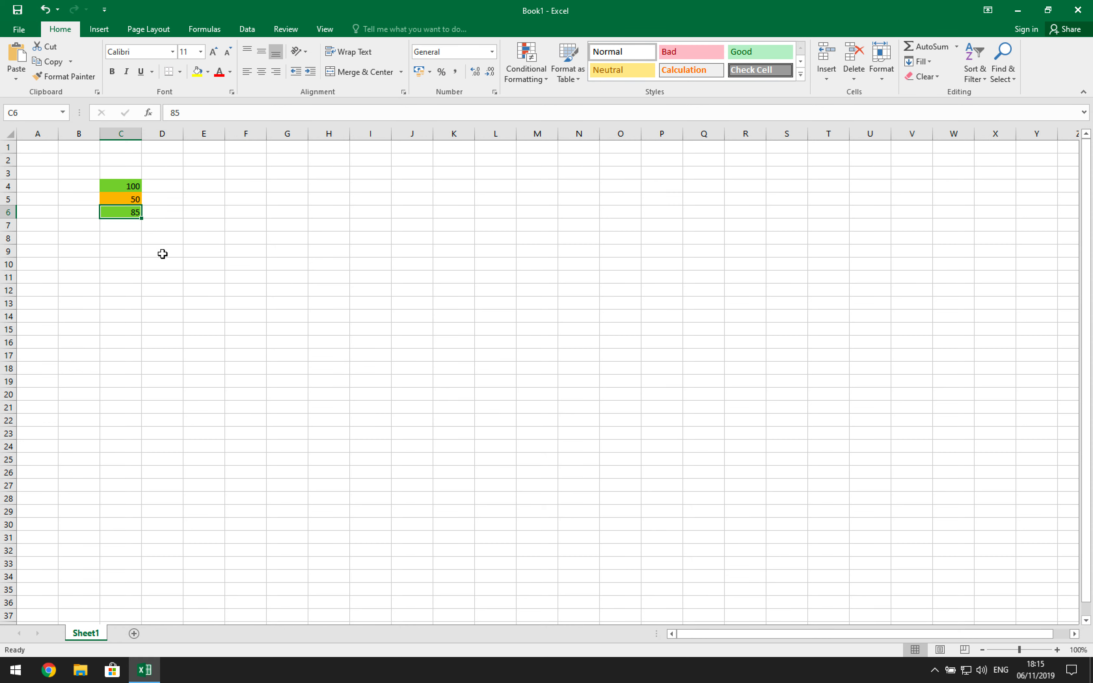
text(35)
key(Return)
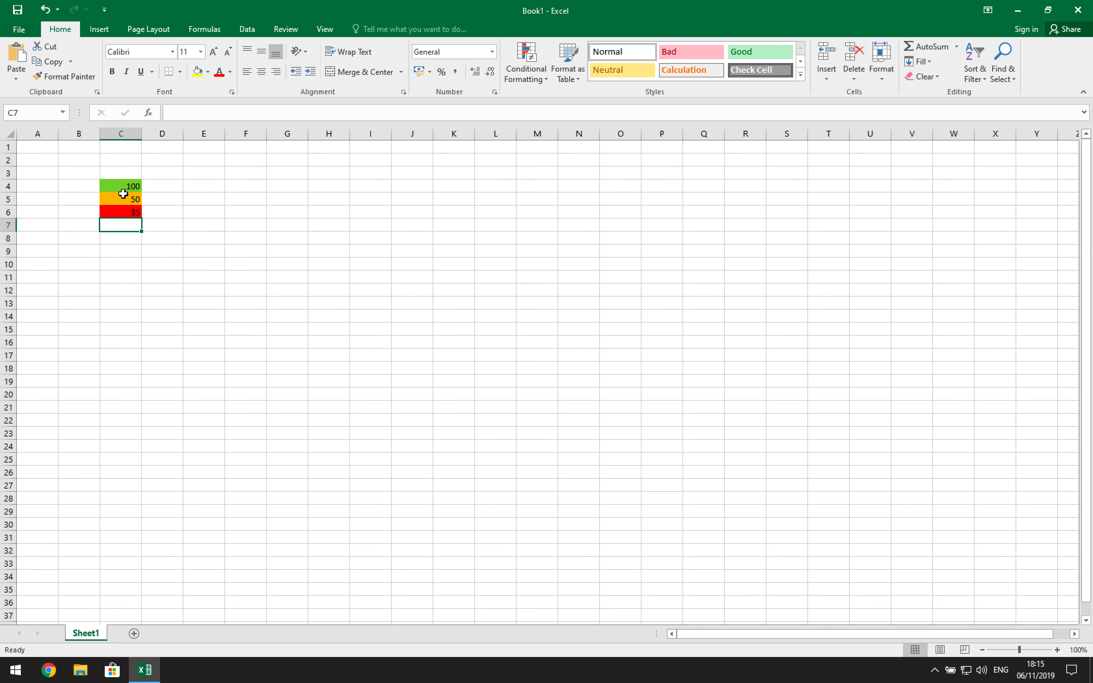
- Edit the orange 41–70 rule on C4:C6 in Manage Rules so its upper bound is 60
drag(124, 185, 121, 213)
click(531, 72)
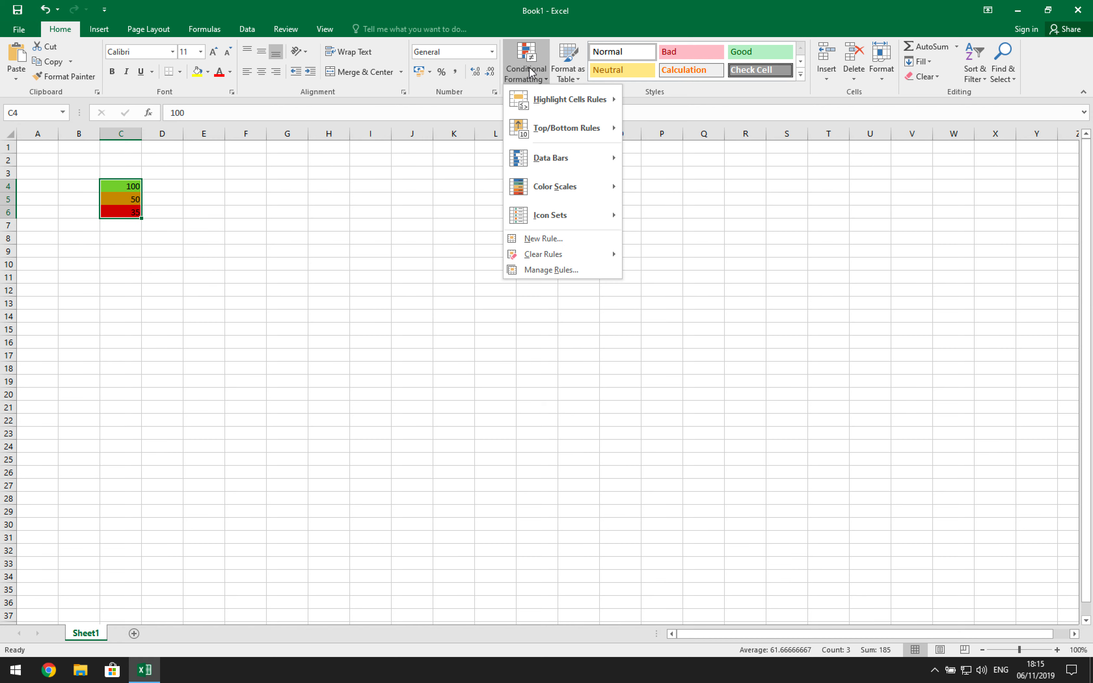
click(554, 270)
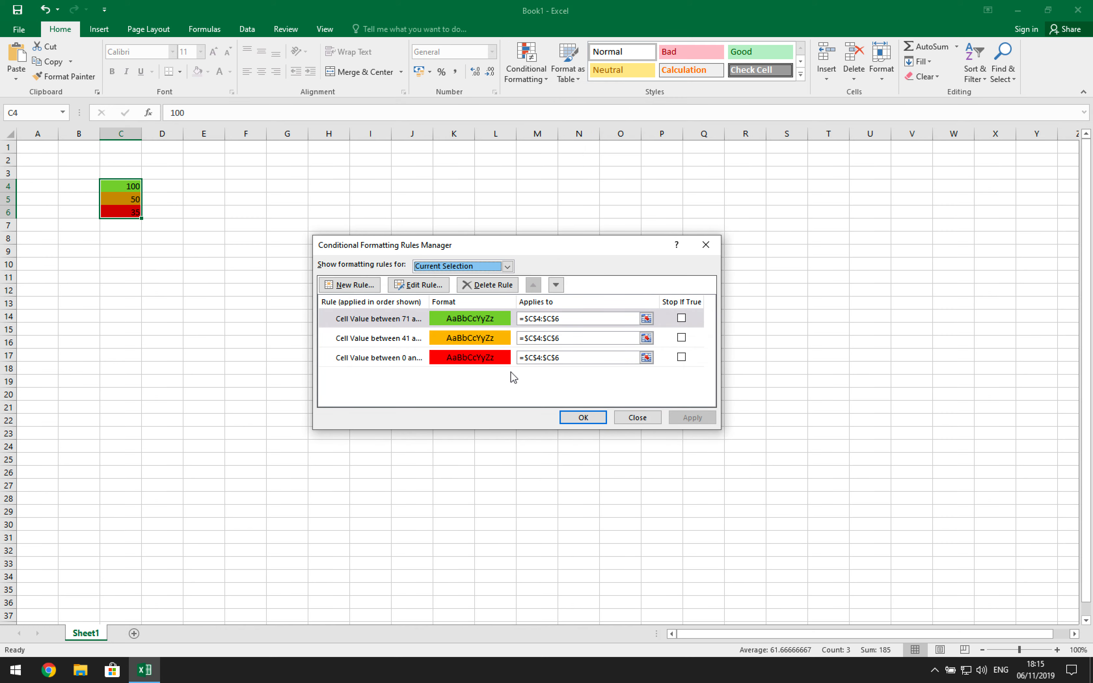
click(403, 342)
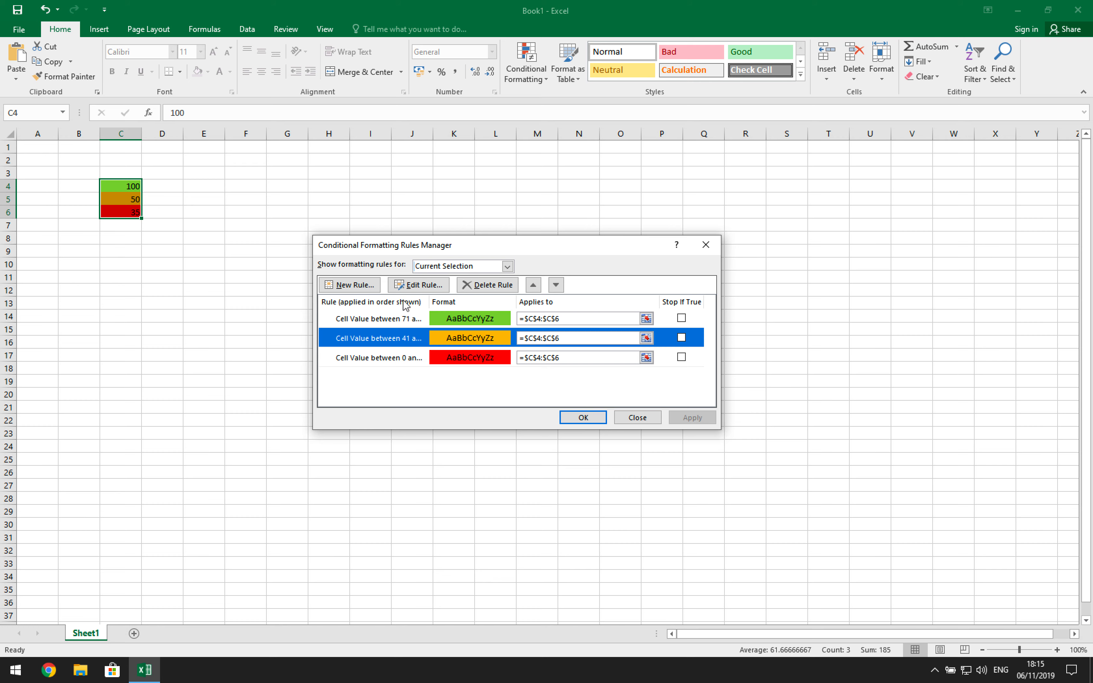
click(409, 286)
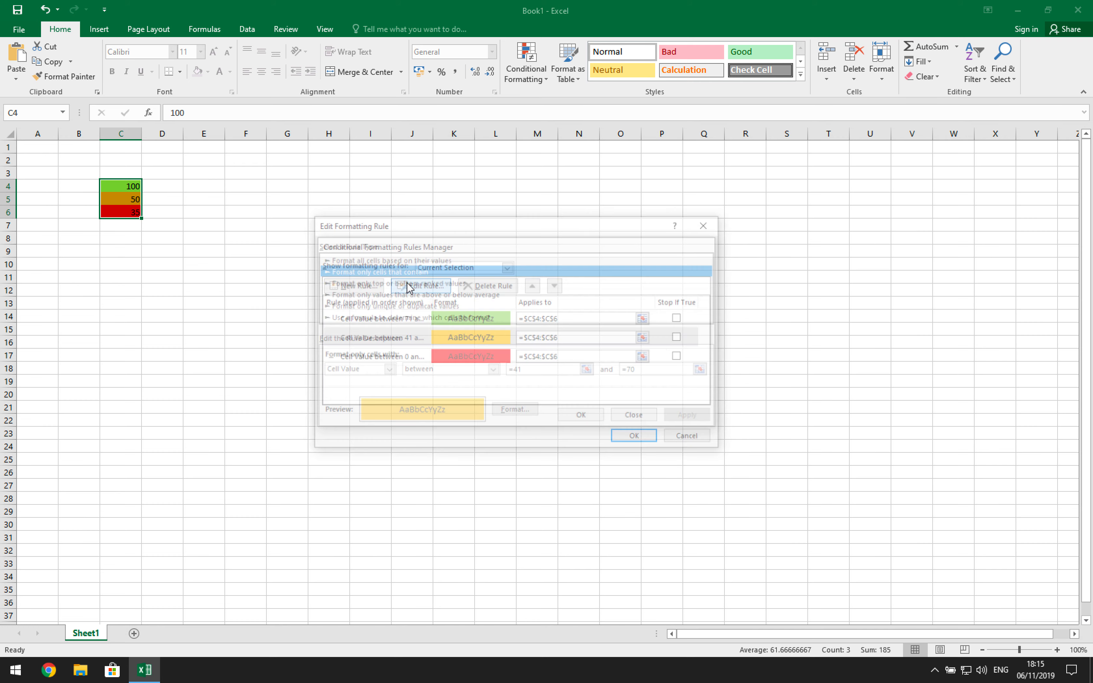
click(639, 372)
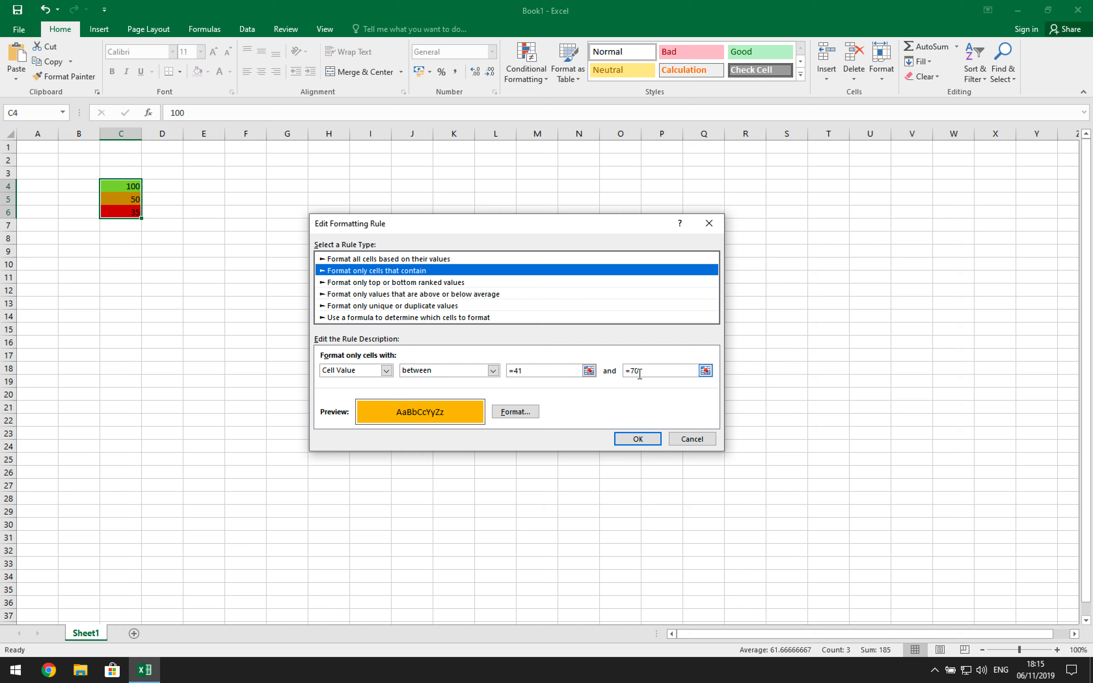
text(+$B$4)
key(BackSpace)
key(BackSpace)
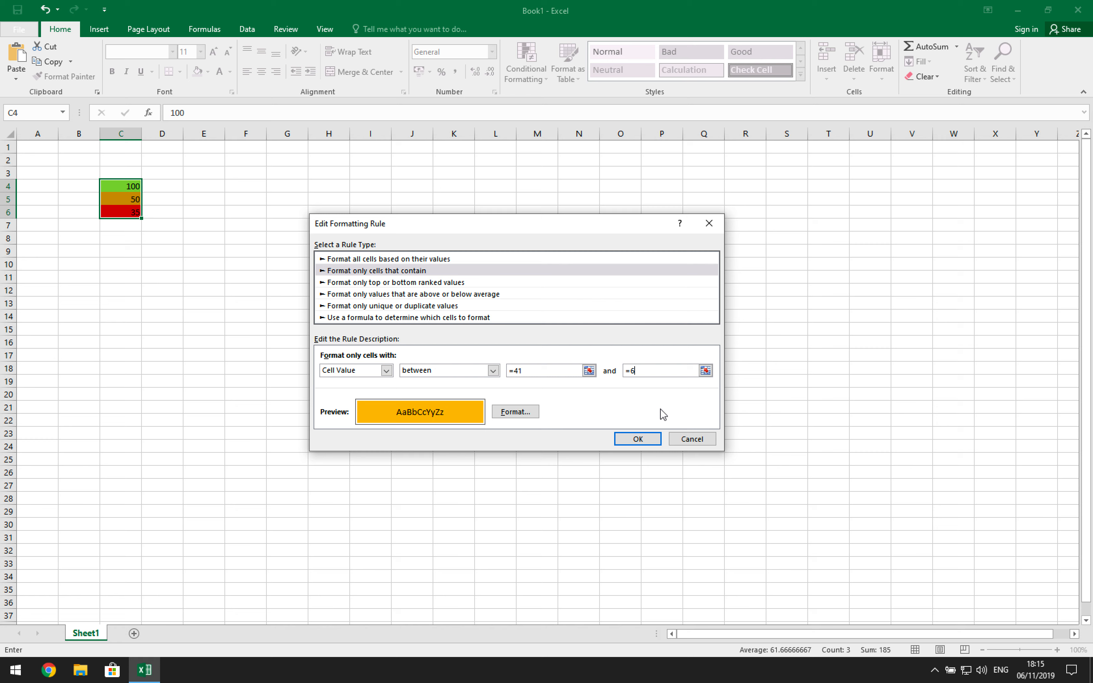
click(637, 440)
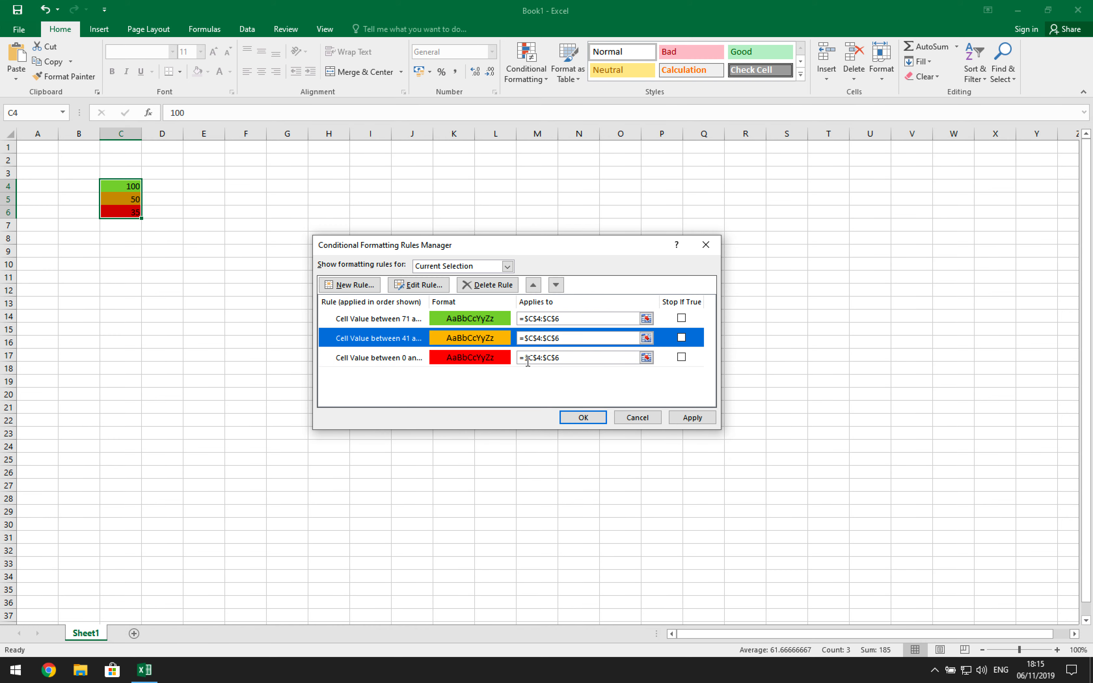
- Change the green rule's lower bound from 71 to 61, then apply and close the Rules Manager
click(412, 322)
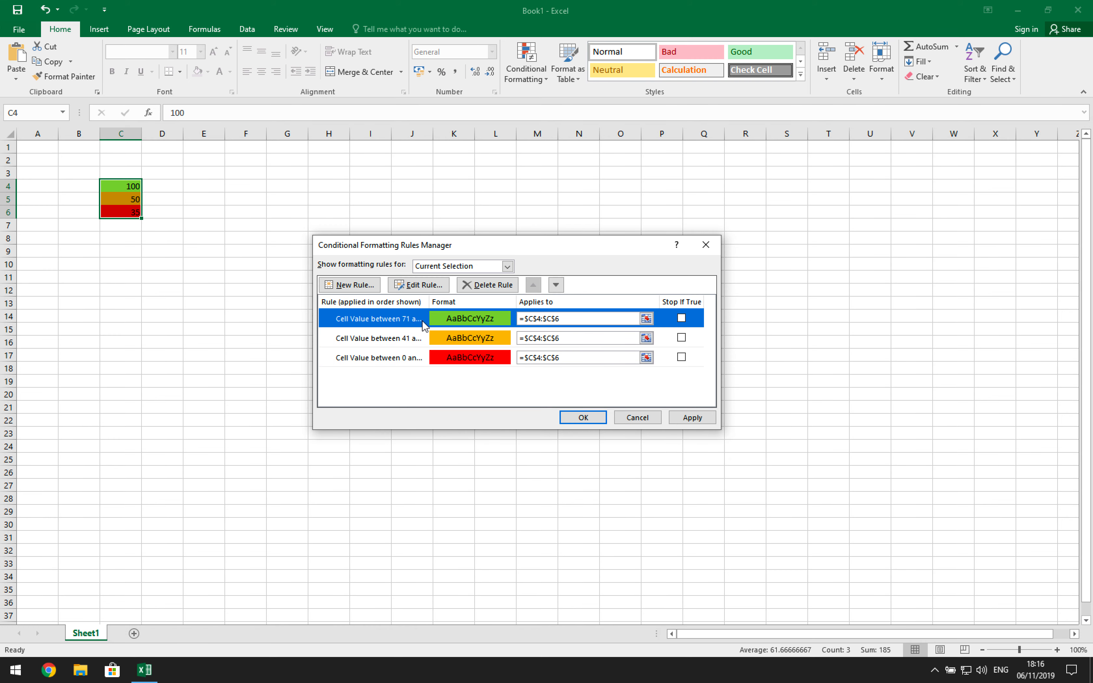
click(417, 285)
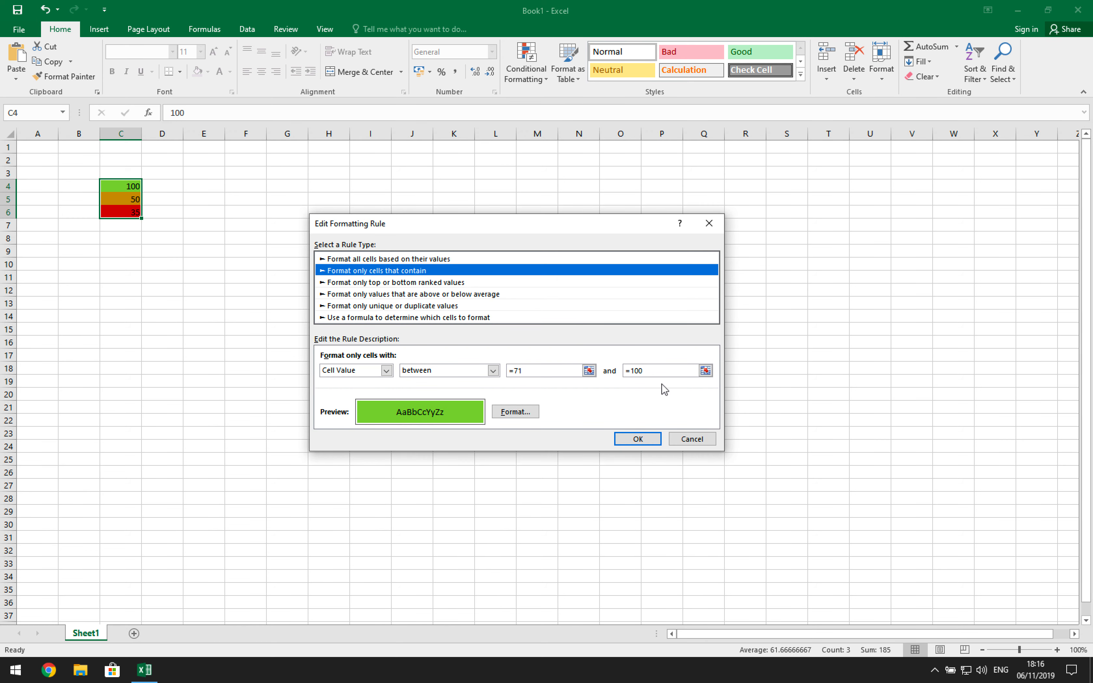
click(520, 372)
key(BackSpace)
click(520, 380)
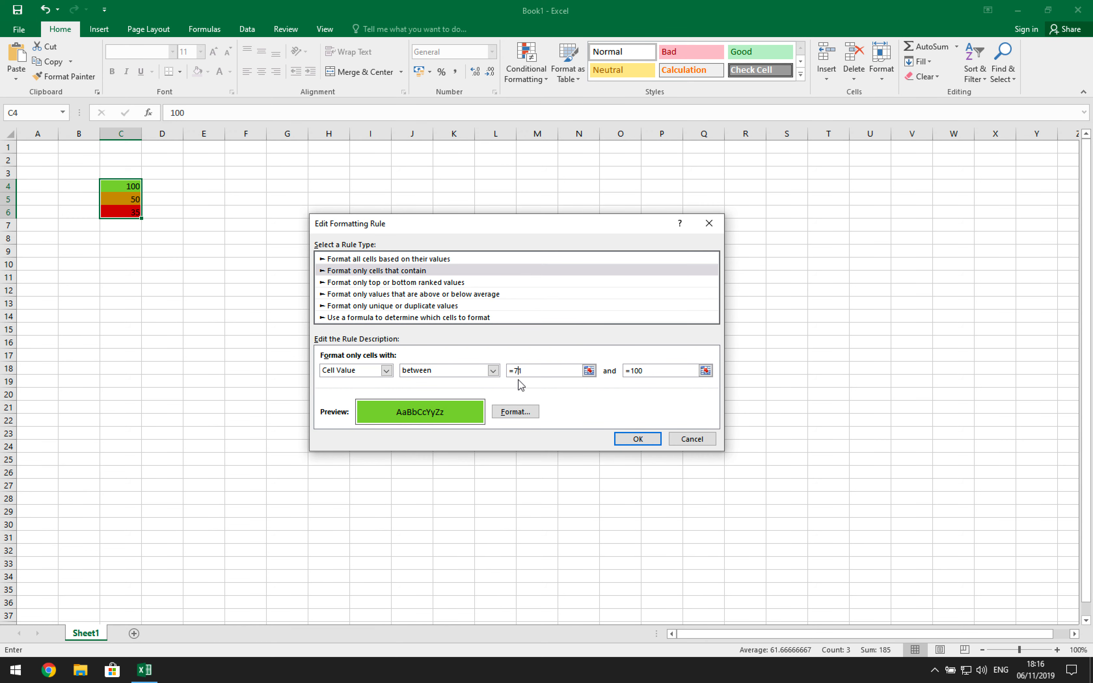
key(BackSpace)
text(6)
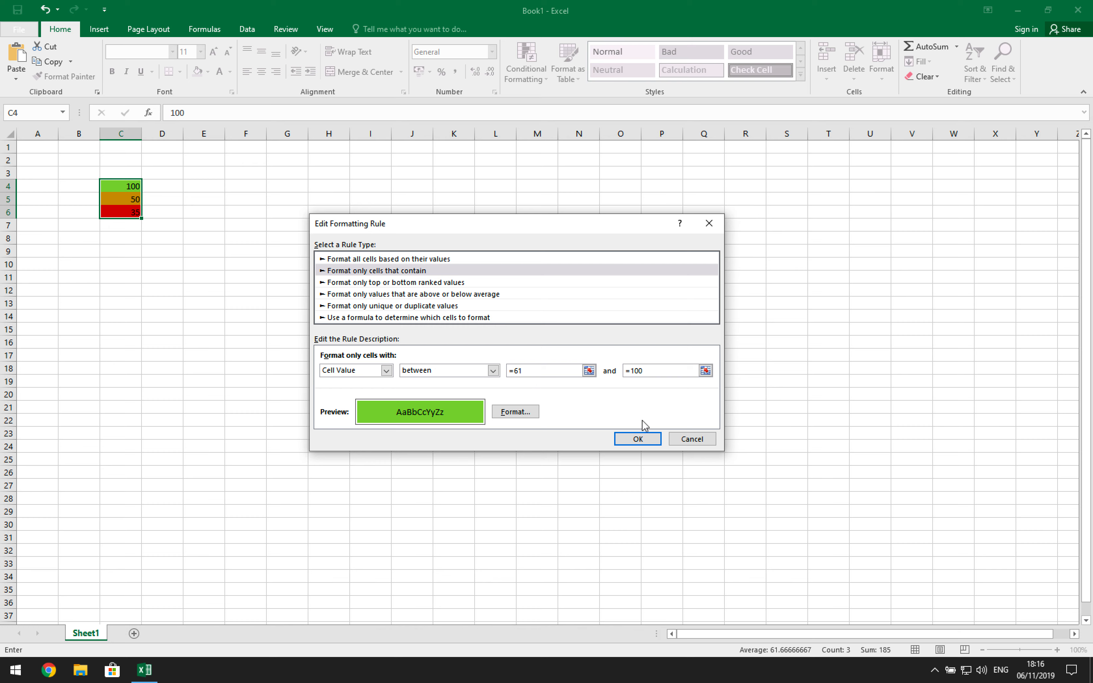
click(638, 440)
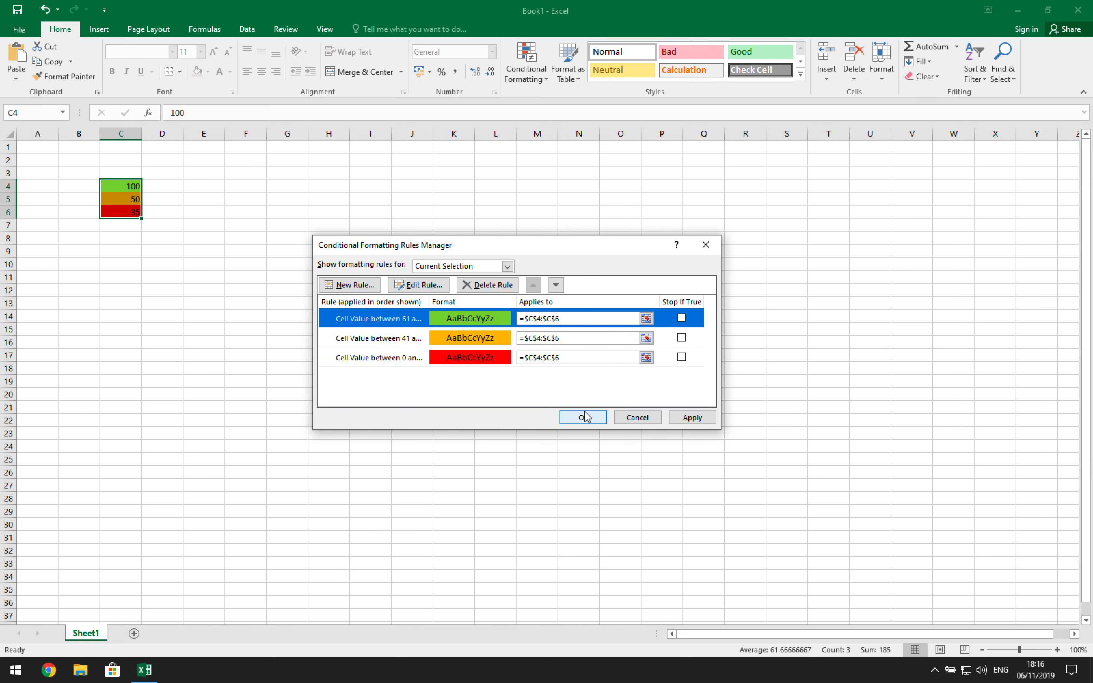
click(684, 419)
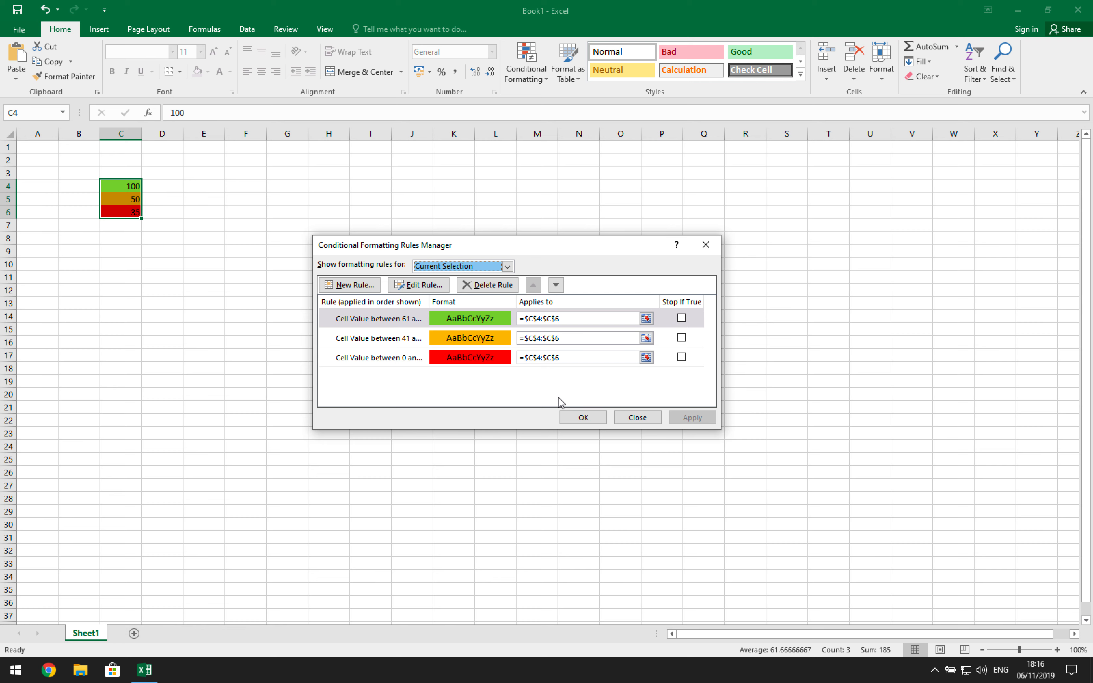
click(579, 416)
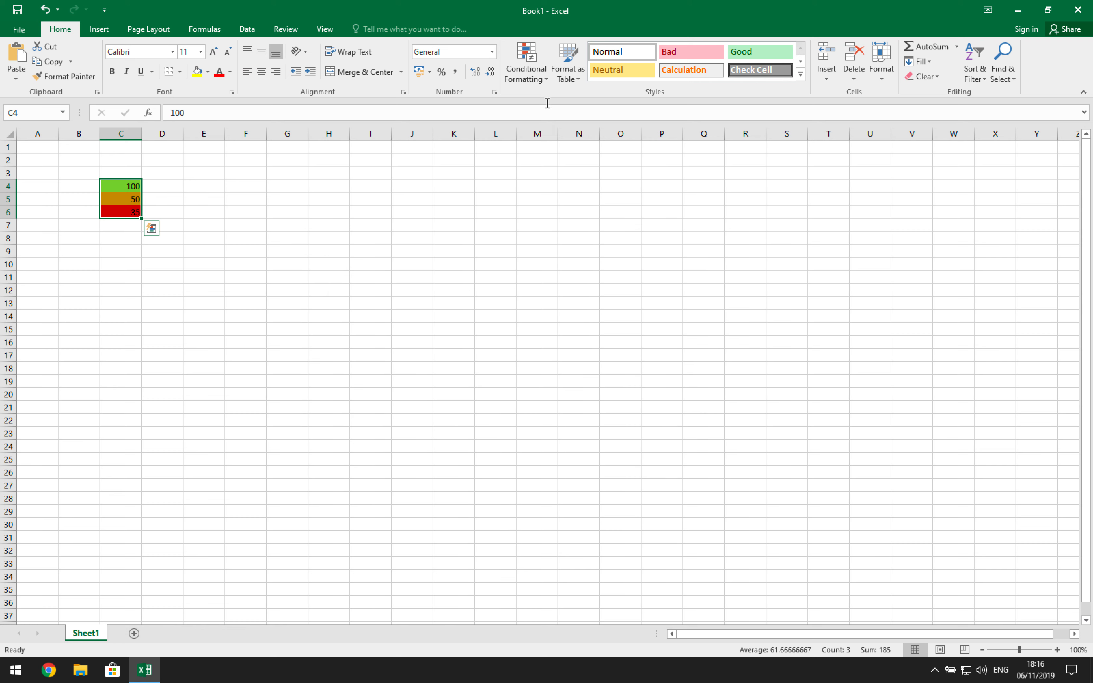
- Use Clear Rules from Entire Sheet to delete the red, orange and green Between rules
click(533, 76)
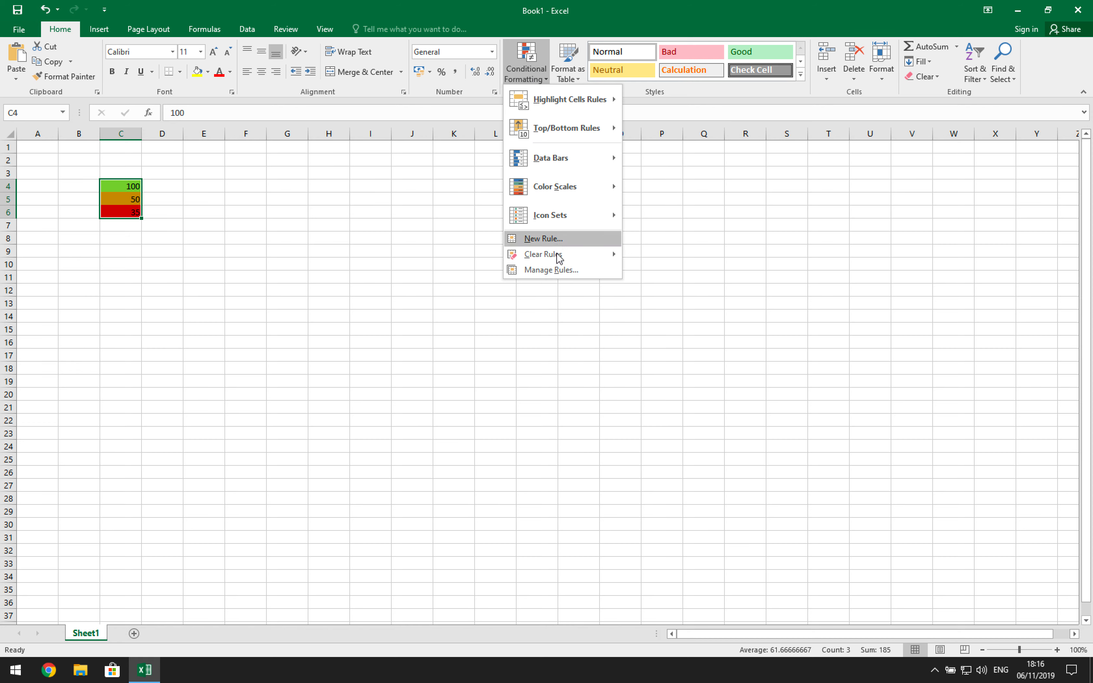
mouse_move(557, 254)
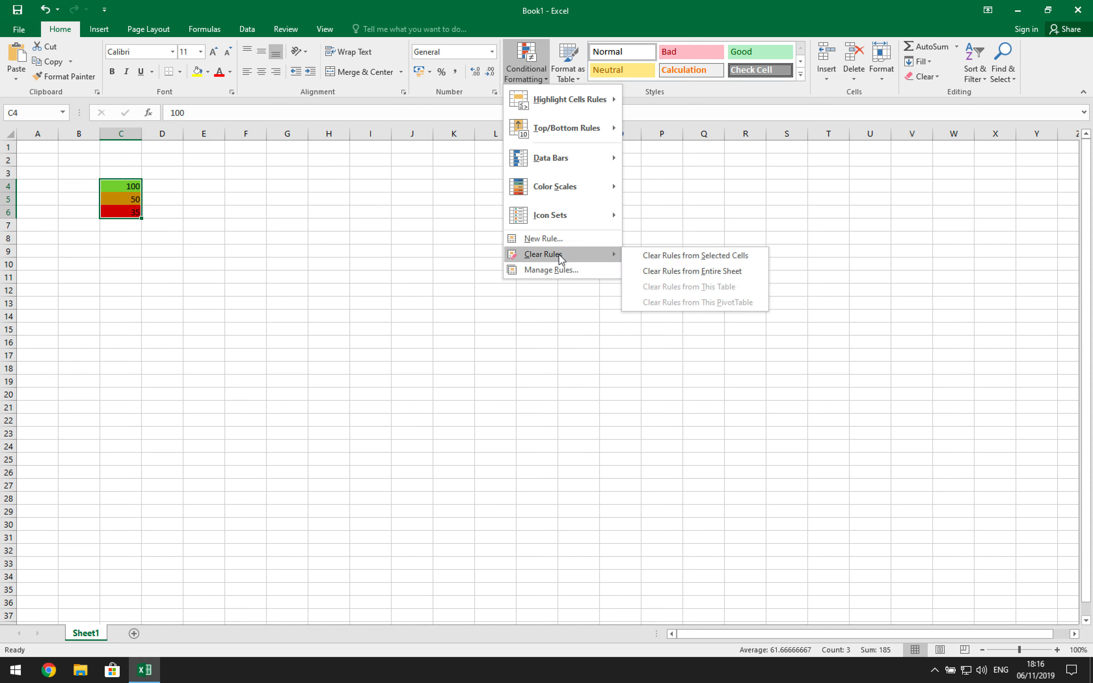
click(666, 273)
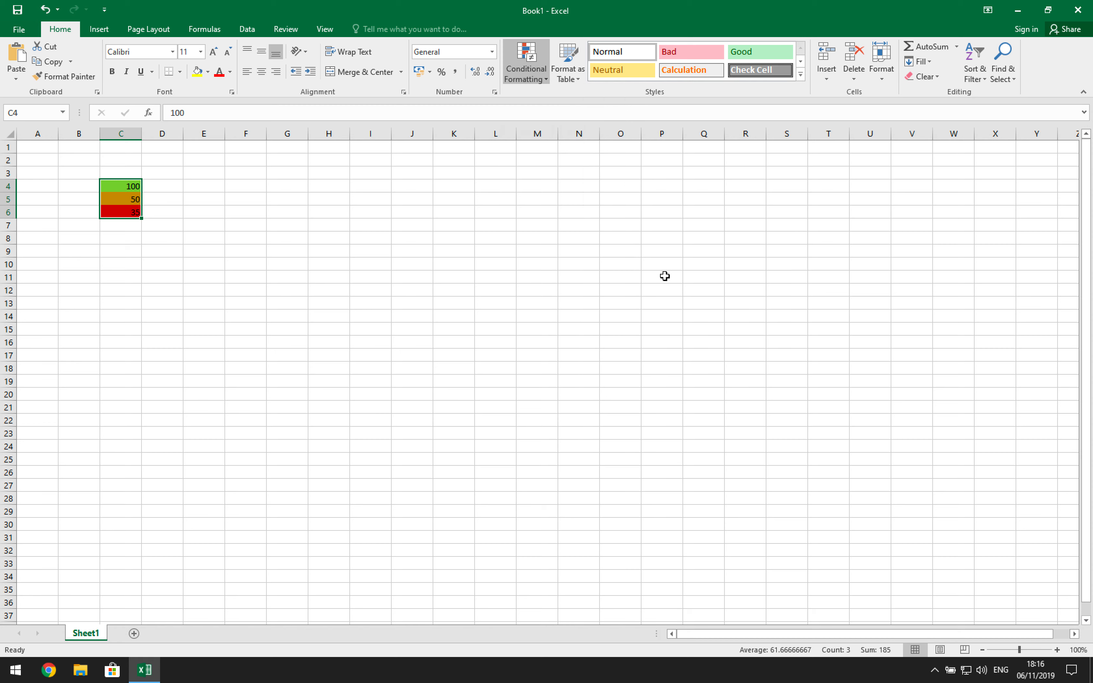
click(532, 75)
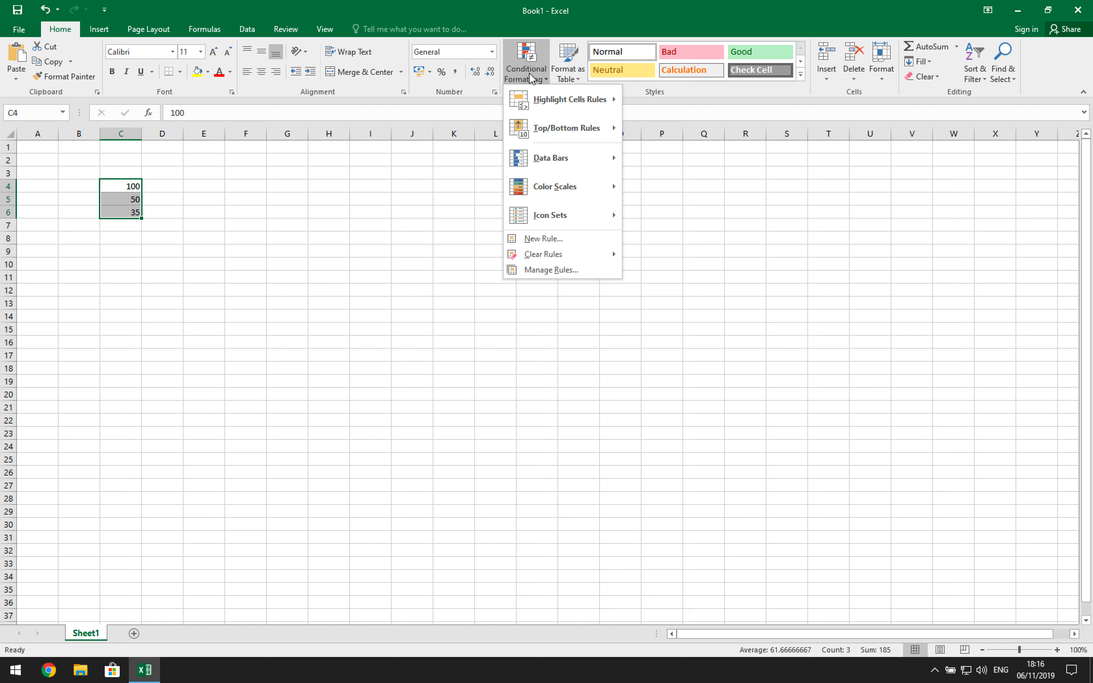
- Apply the Green - Yellow - Red Color Scale to C4:C6
mouse_move(547, 114)
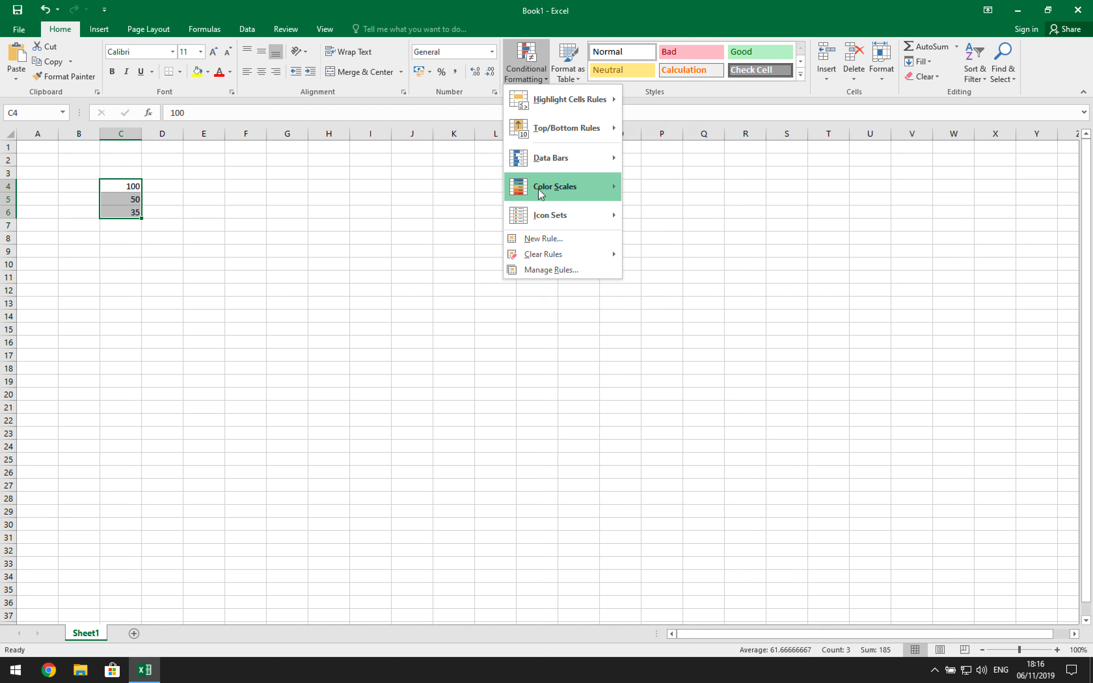
mouse_move(539, 189)
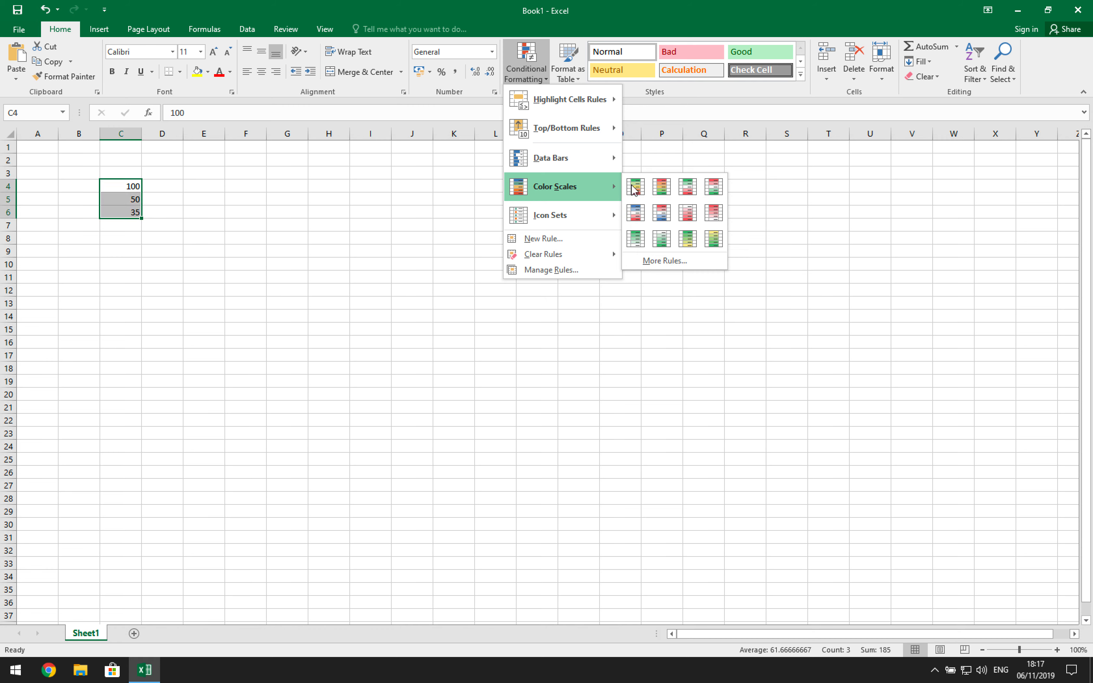
click(641, 190)
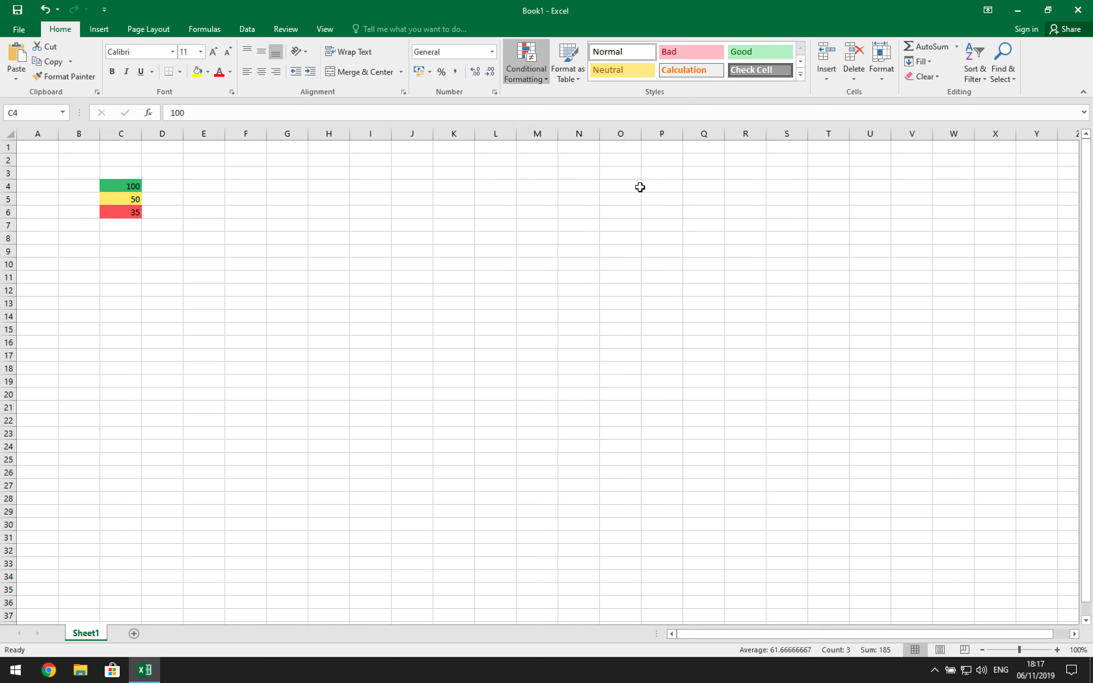